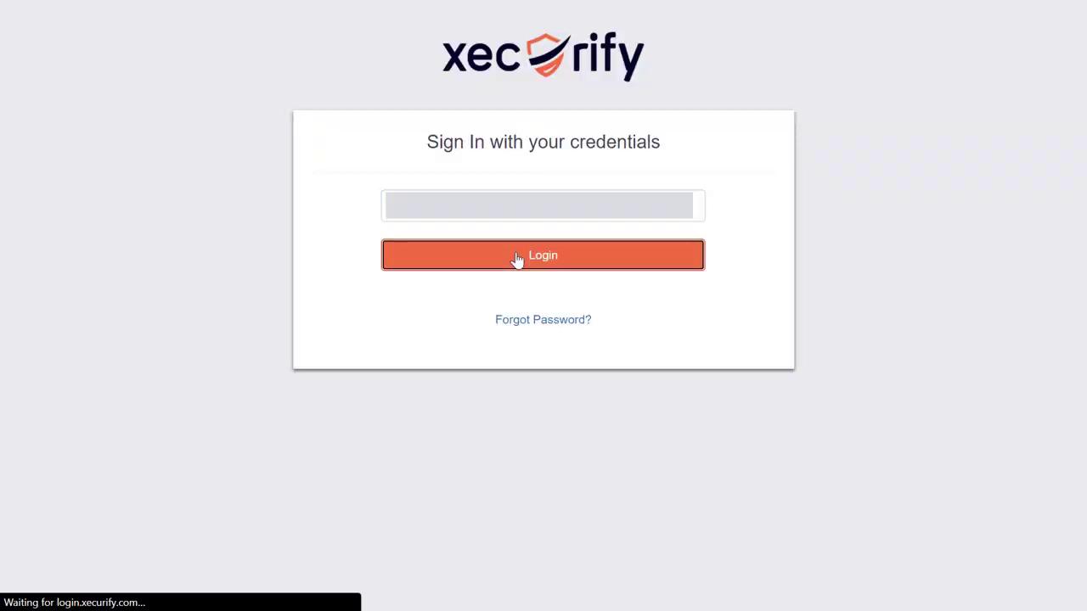
# Enter the admin password on the Xecurify login page and log in
pyautogui.click(514, 247)
pyautogui.write('***********')
pyautogui.click(515, 301)
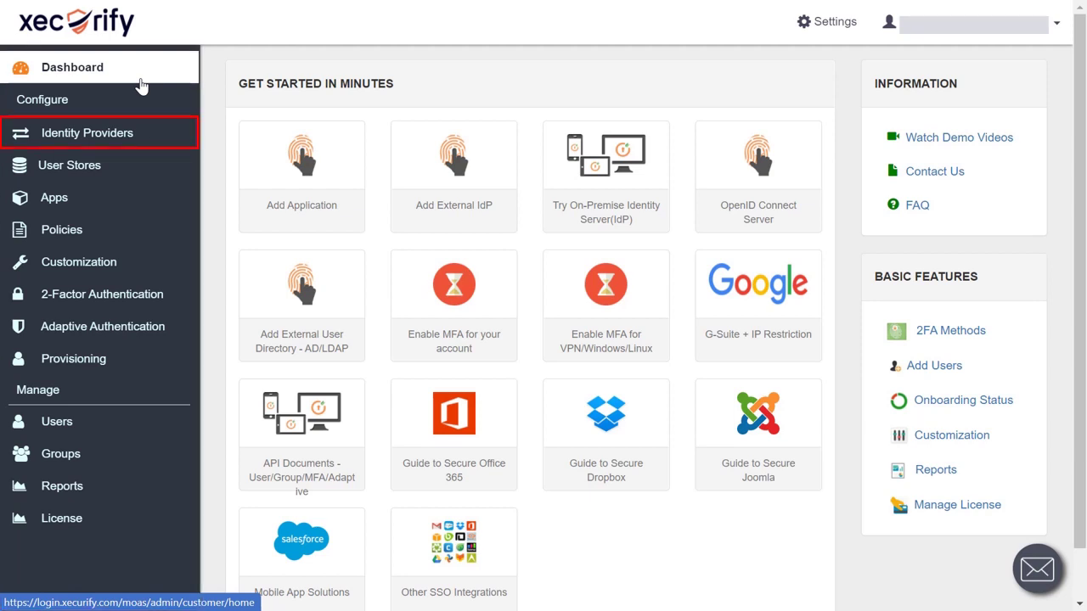
# Start adding an identity provider and browse the OAuth 2.0, OpenID and CAS tabs, returning to SAML
pyautogui.click(142, 135)
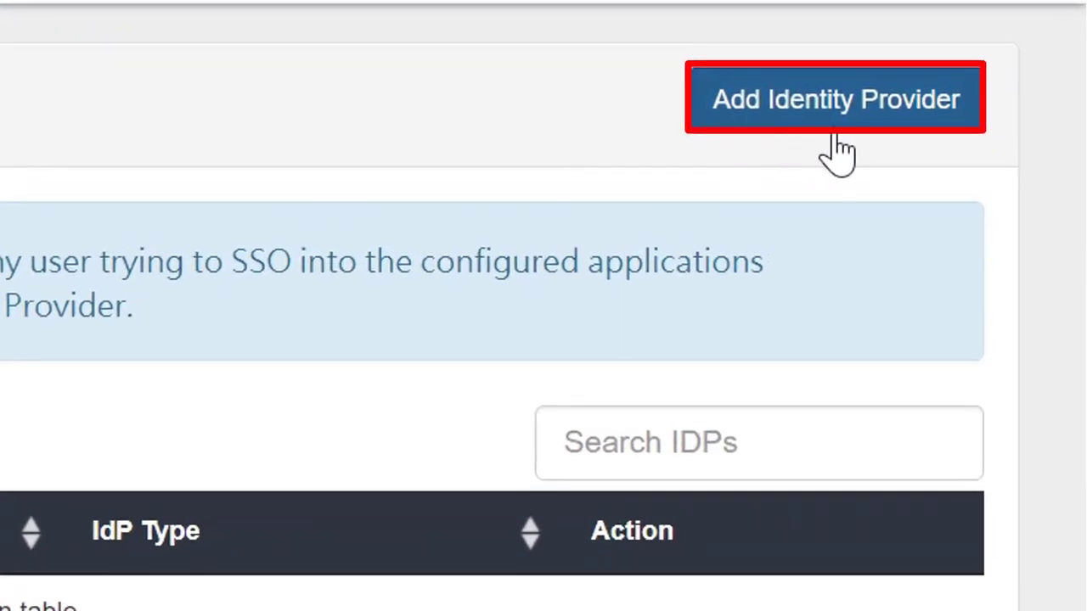
pyautogui.click(837, 122)
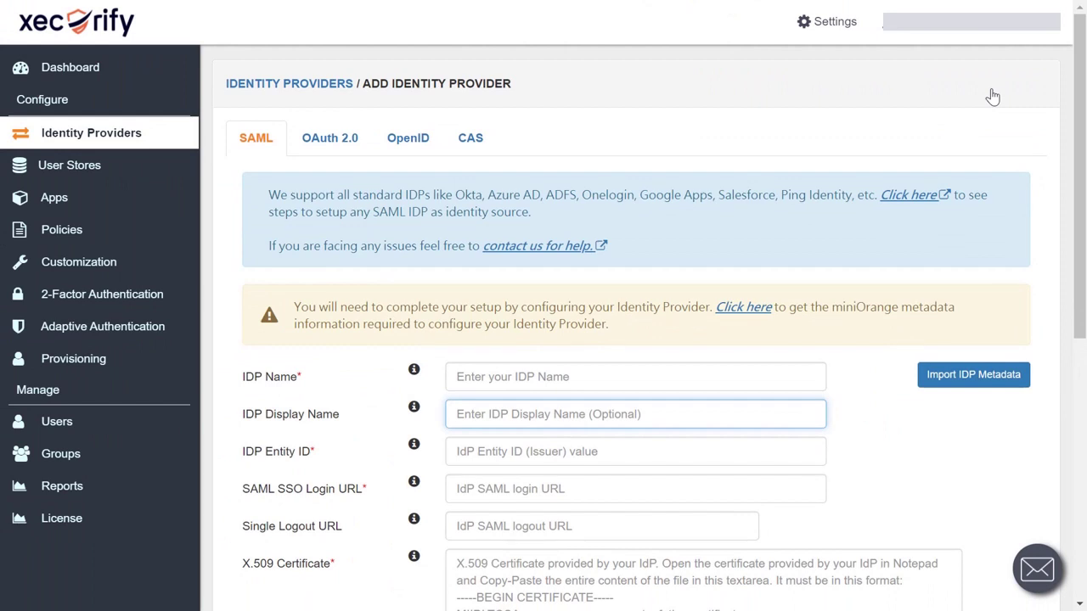
pyautogui.click(332, 146)
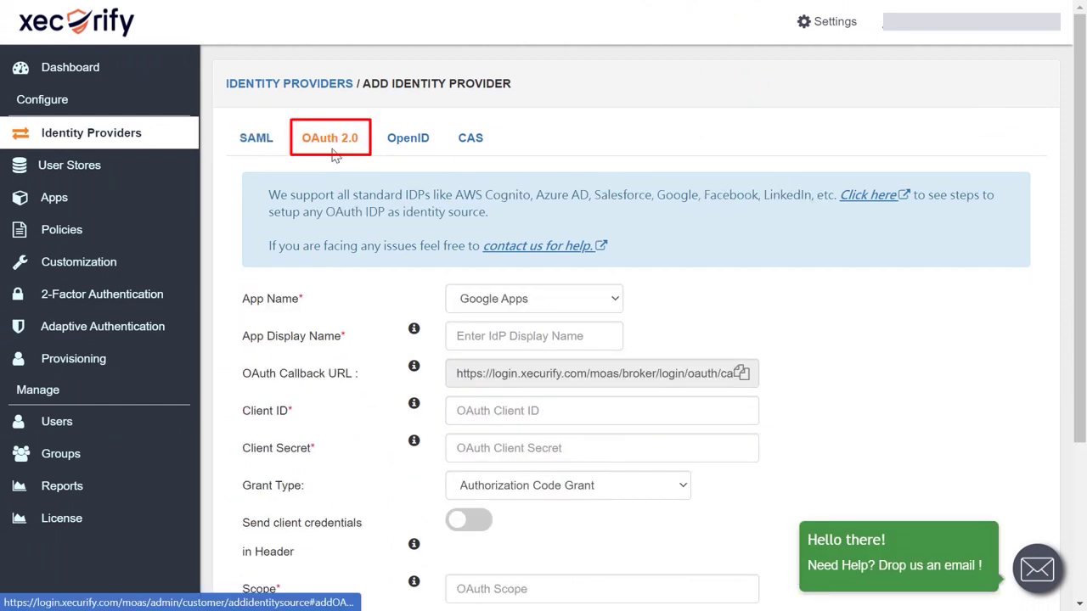
pyautogui.click(412, 153)
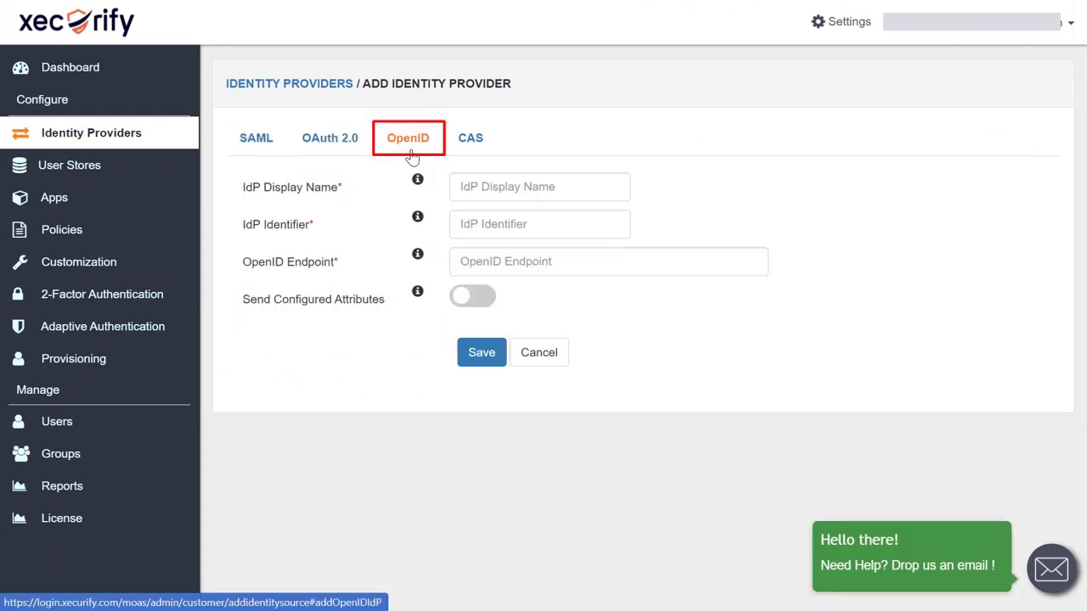
pyautogui.click(473, 153)
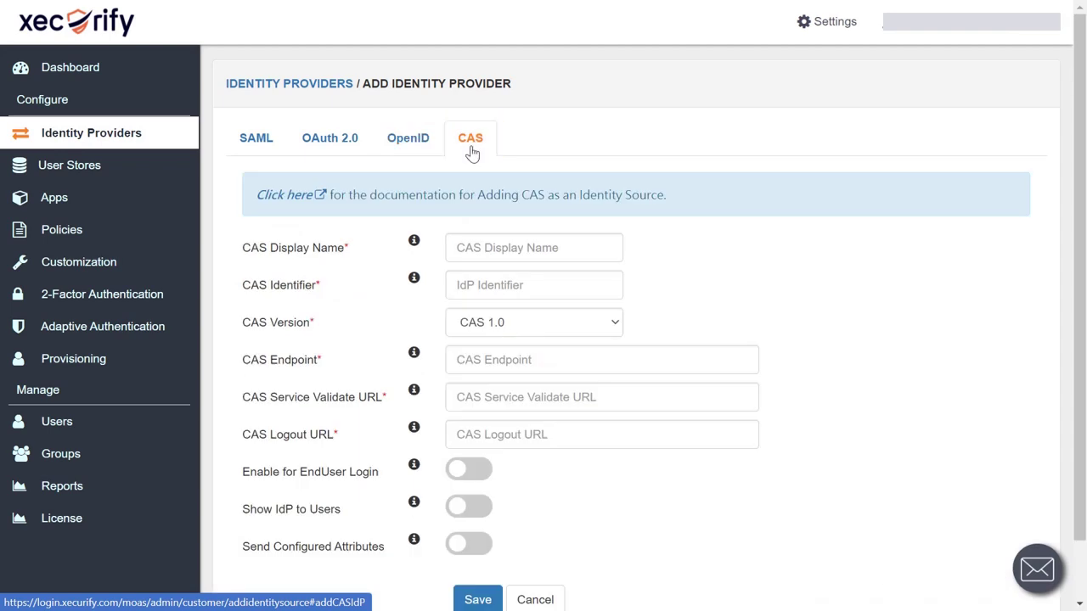
pyautogui.click(255, 146)
# Scroll the SAML provider form and choose Import IDP Metadata
pyautogui.moveTo(1085, 202); pyautogui.dragTo(1085, 287)
pyautogui.scroll(-1, 1084, 287)
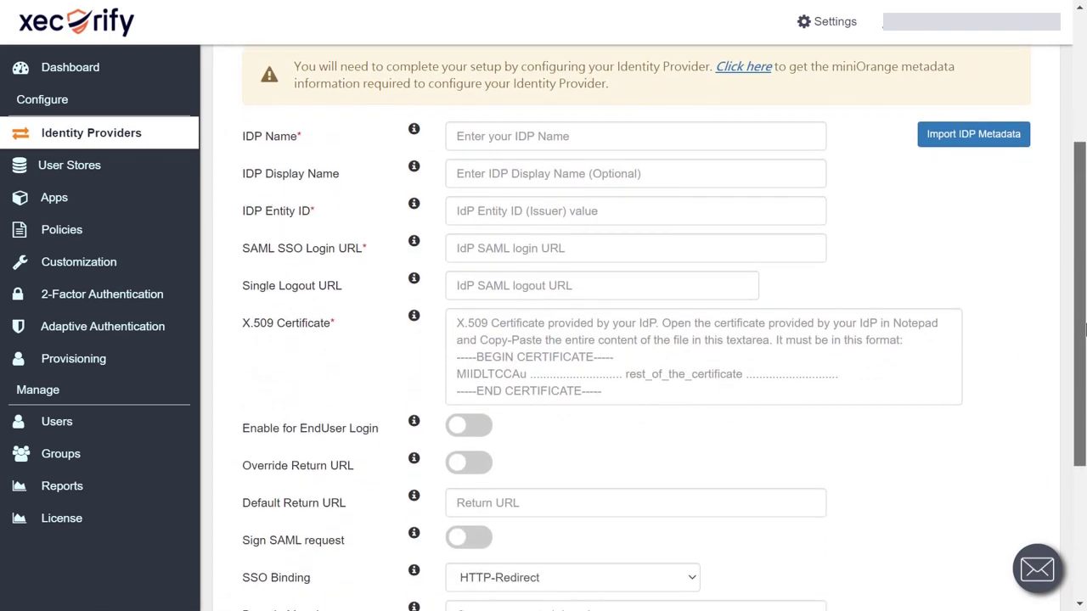
pyautogui.click(962, 146)
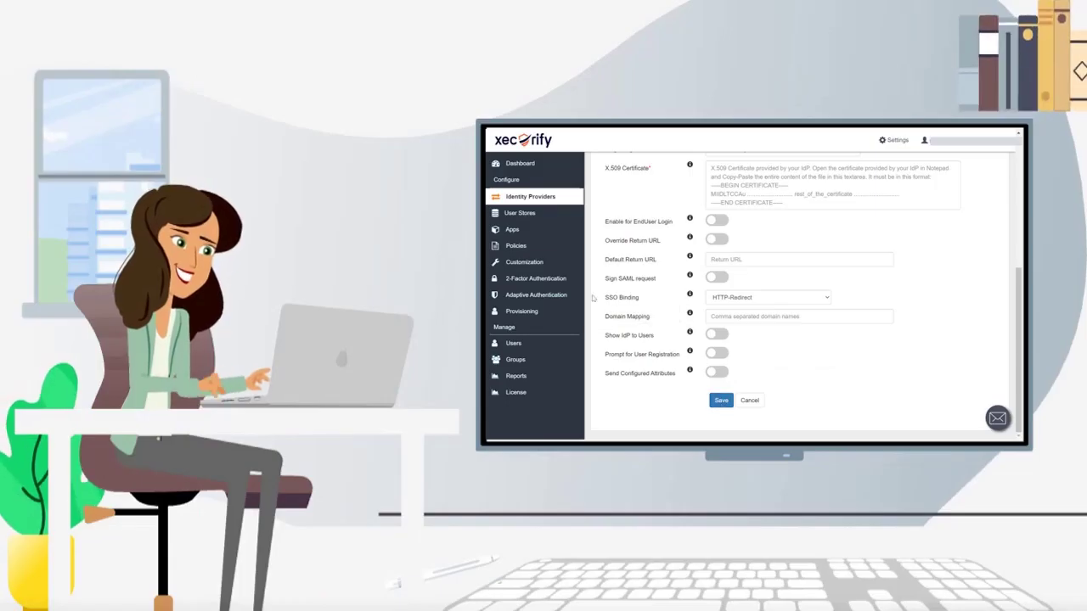
# Open Add User Store and browse the AWS Cognito, ConnectWise, Database, API, Radius and miniOrange tabs
pyautogui.click(552, 219)
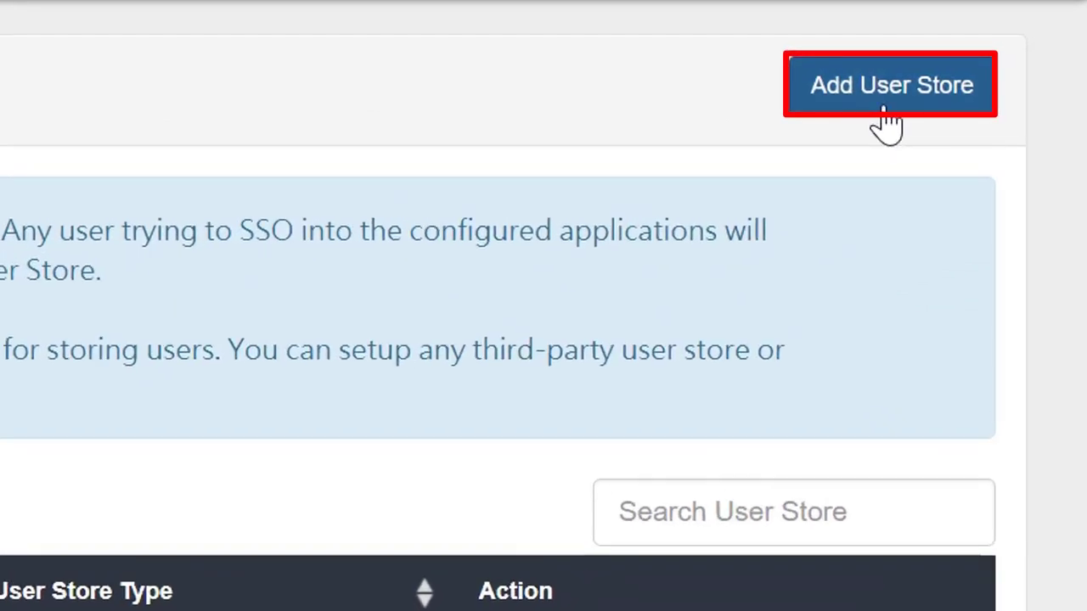
pyautogui.click(885, 112)
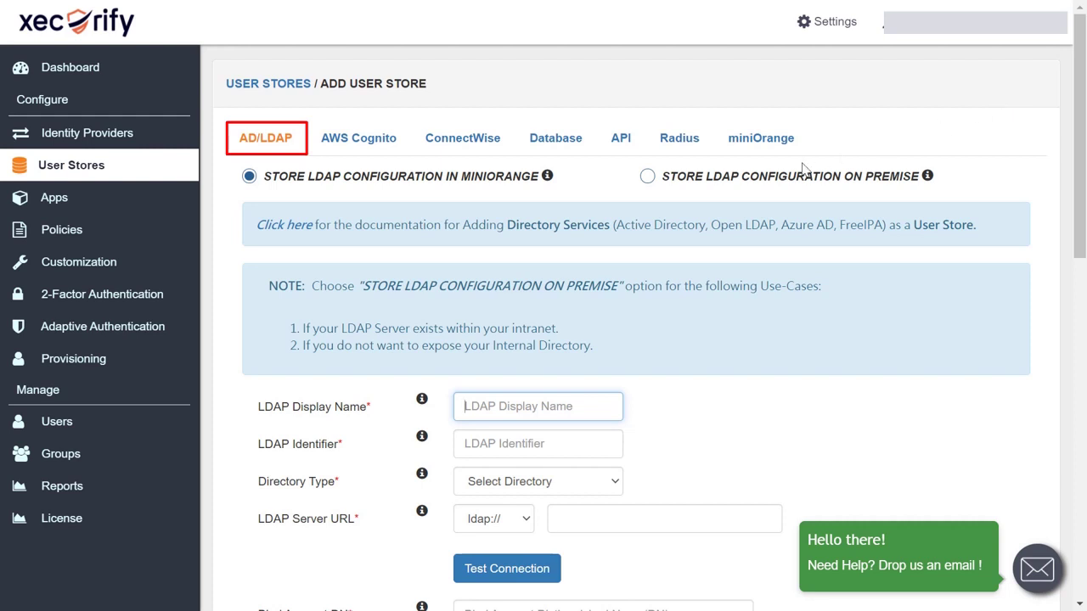
pyautogui.click(364, 143)
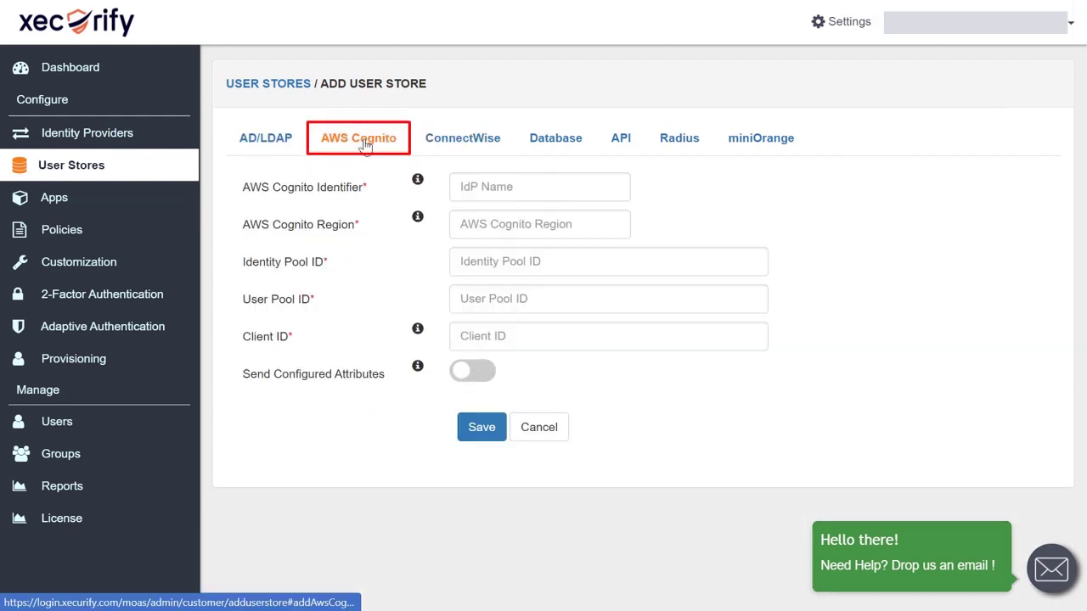
pyautogui.click(467, 146)
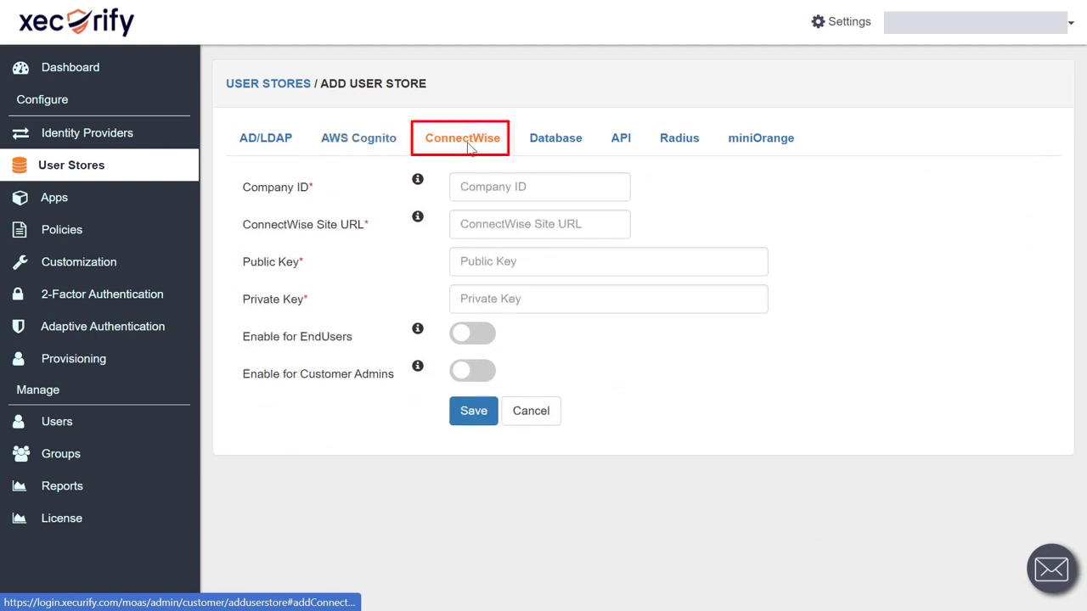
pyautogui.click(543, 146)
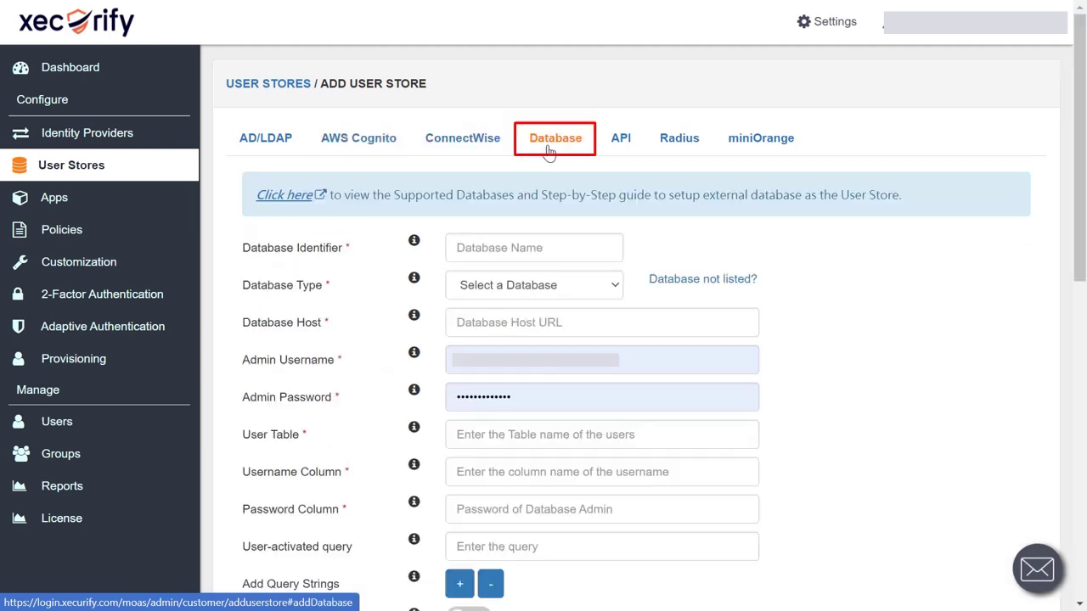
pyautogui.click(625, 153)
pyautogui.click(681, 153)
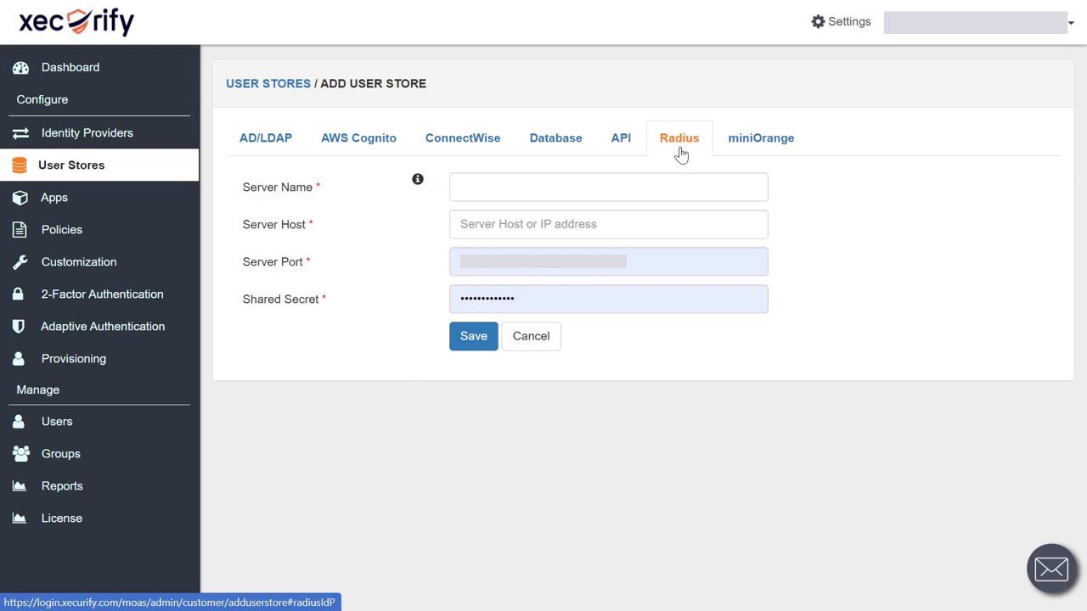
pyautogui.click(758, 153)
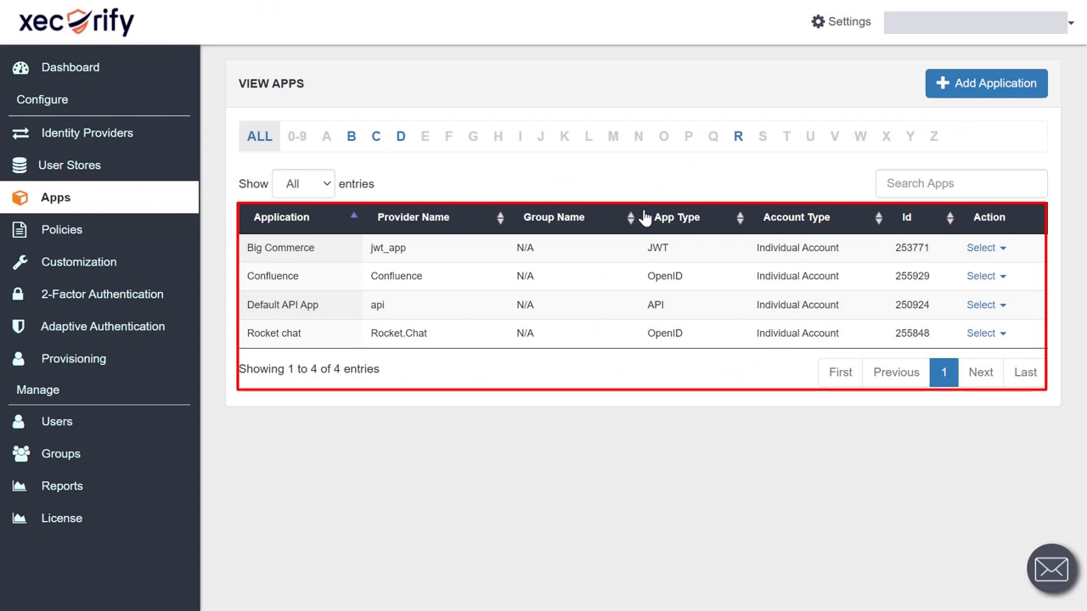
# Check the action menus for Big Commerce, Confluence, Default API App and Rocket chat
pyautogui.click(983, 249)
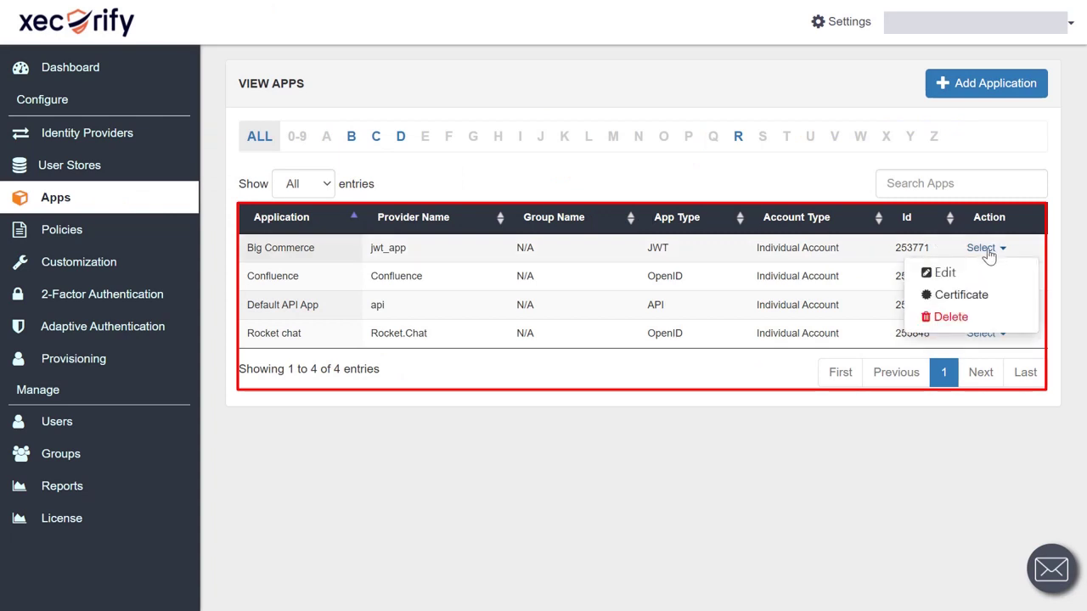
pyautogui.click(982, 277)
pyautogui.click(980, 306)
pyautogui.click(981, 334)
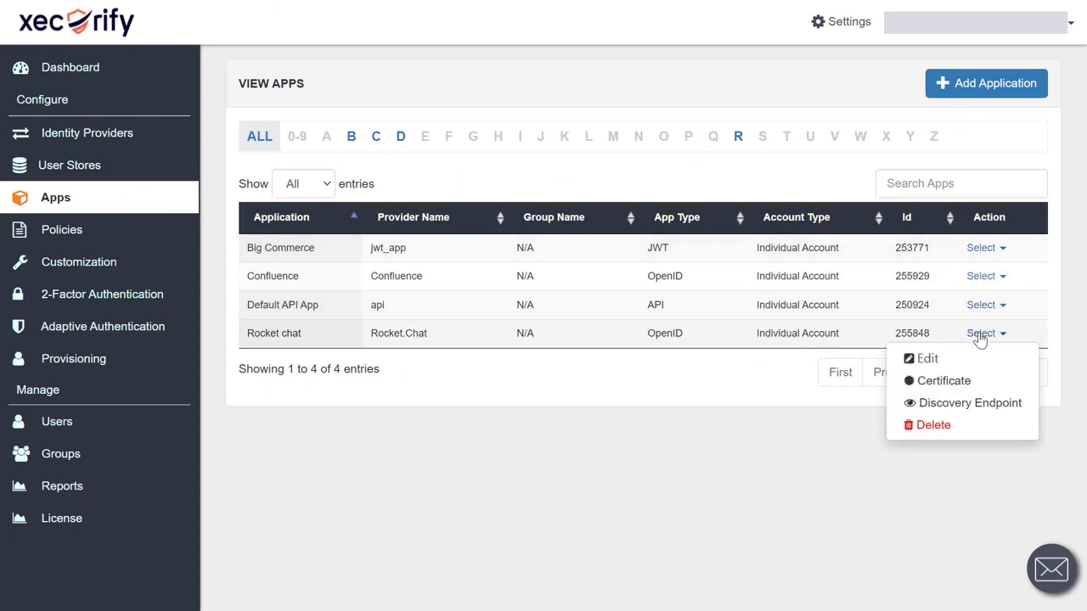
pyautogui.click(980, 334)
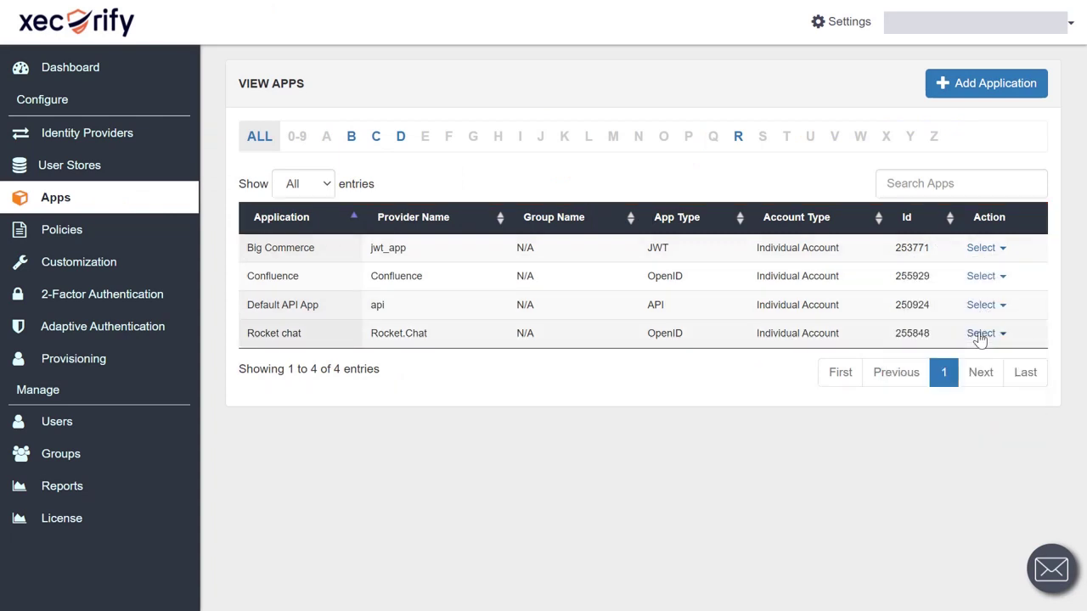
# Add a new app of type SAML/WS-Fed, search 'custom' and pick Custom SAML App
pyautogui.click(988, 84)
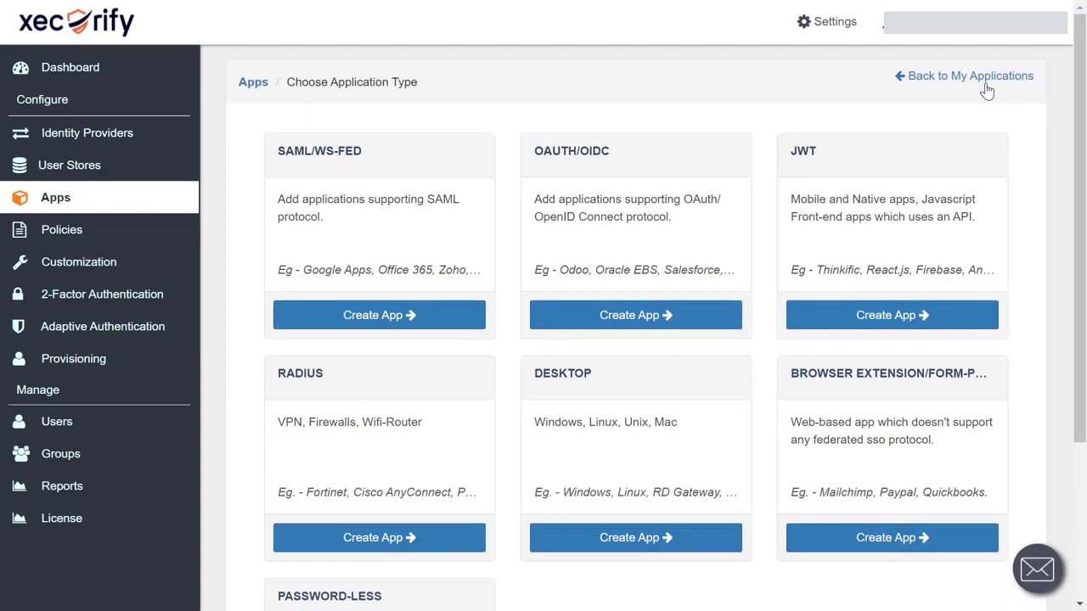
pyautogui.hotkey('ctrl', '+')
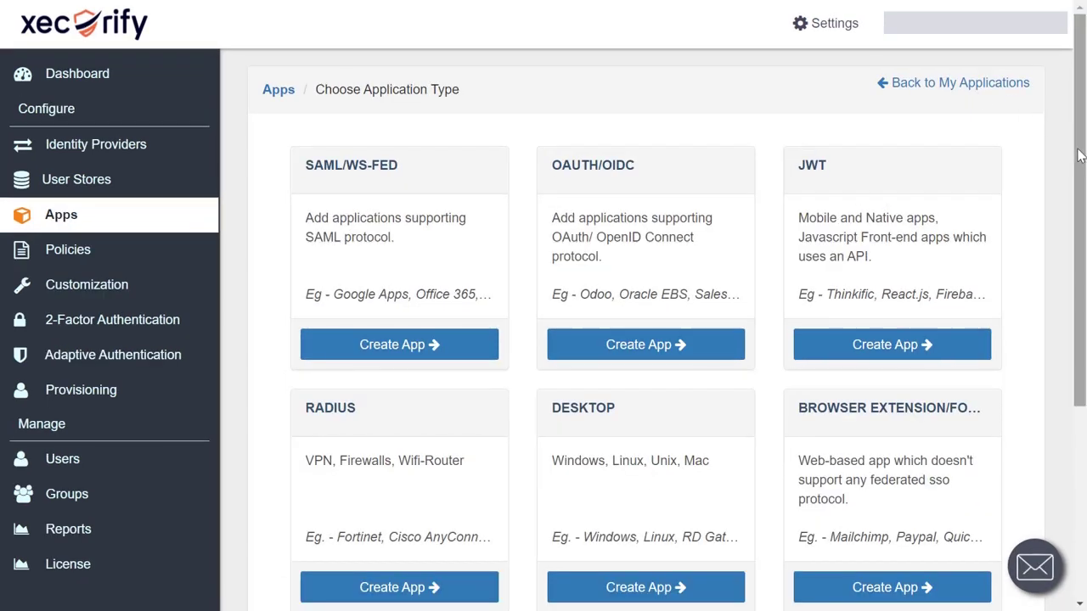
pyautogui.moveTo(1078, 154); pyautogui.dragTo(1083, 100)
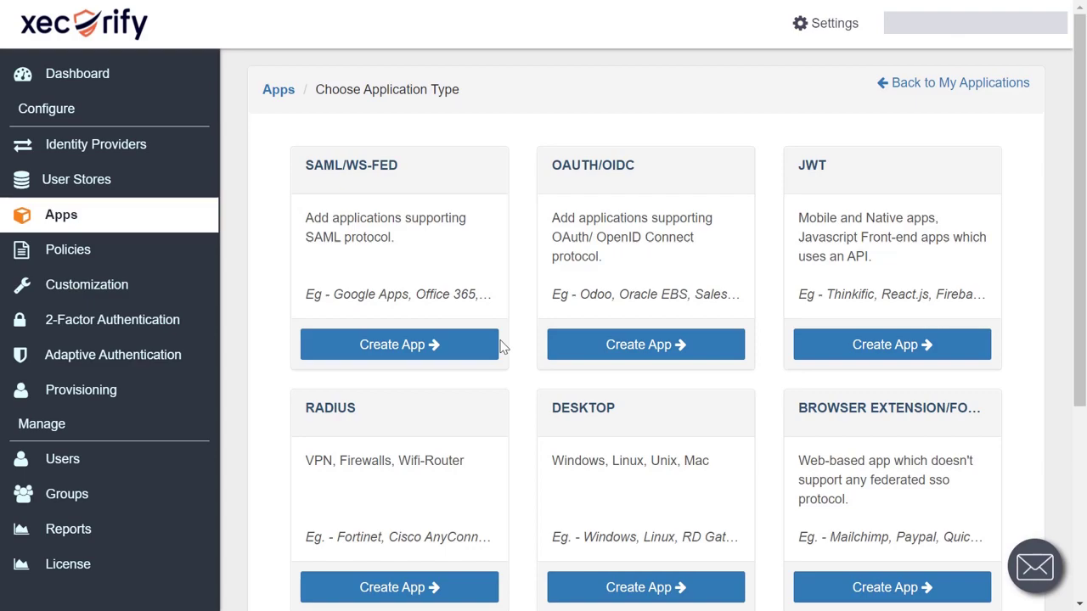
pyautogui.hotkey('ctrl', '-')
pyautogui.click(396, 346)
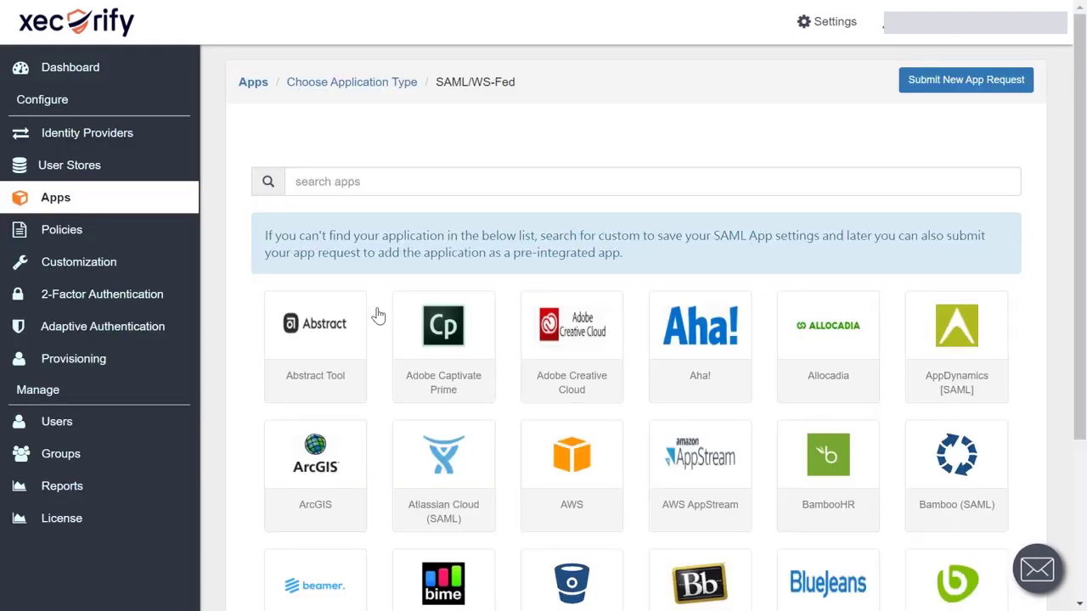
pyautogui.moveTo(1083, 104)
pyautogui.mouseDown()
pyautogui.moveTo(1082, 439)
pyautogui.moveTo(1076, 102)
pyautogui.mouseUp()
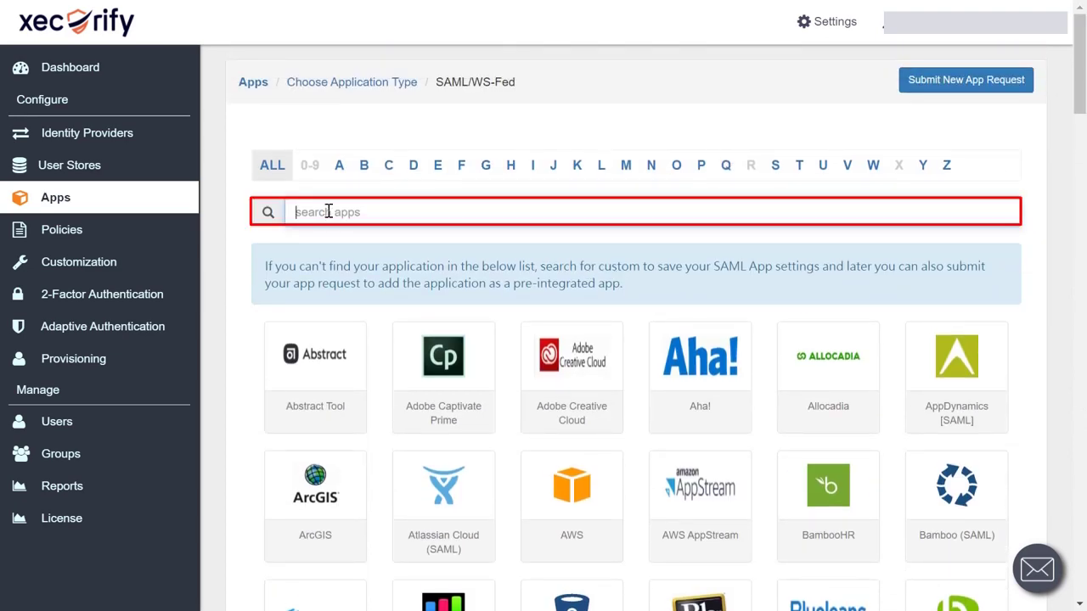
pyautogui.write('cus')
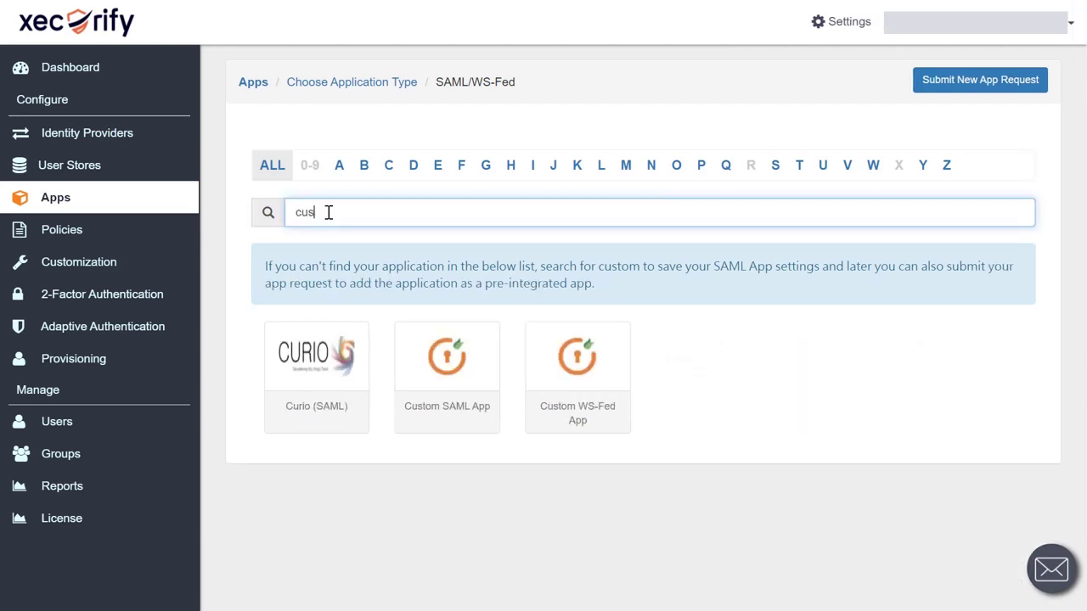
pyautogui.write('tom')
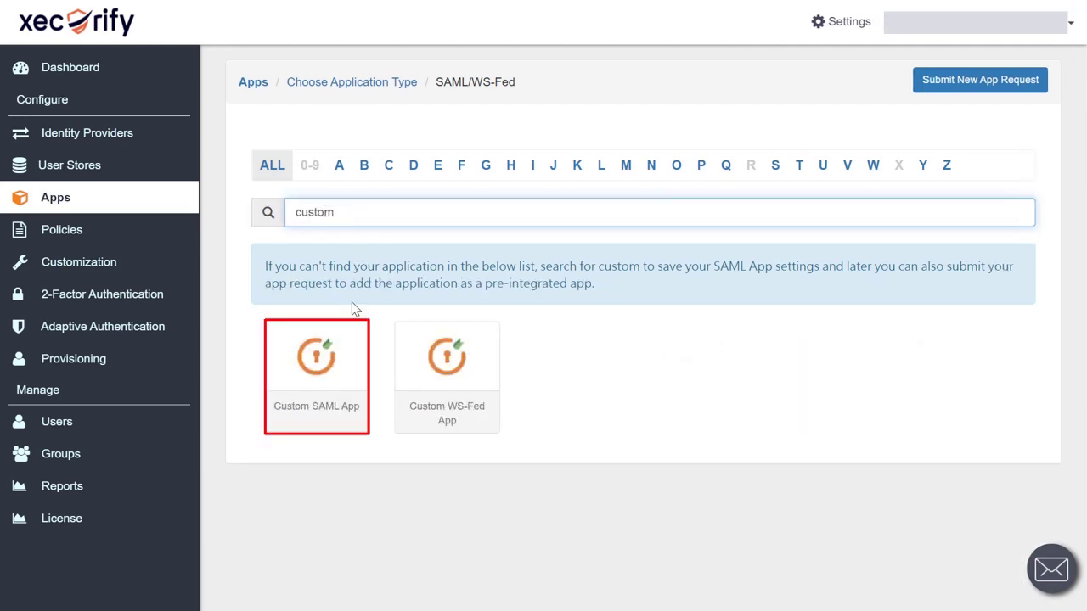
pyautogui.click(330, 386)
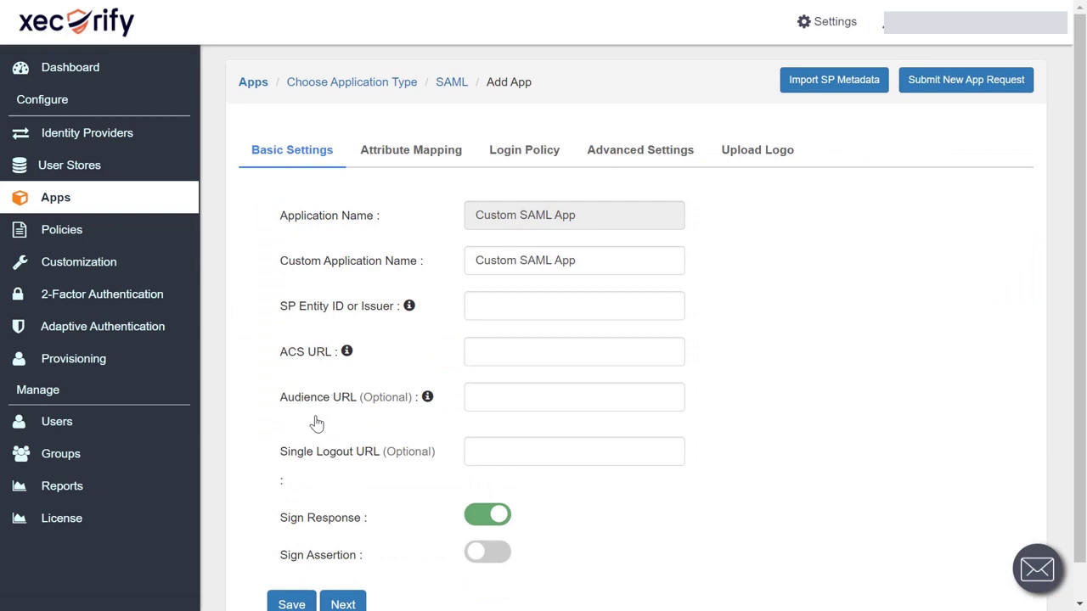
pyautogui.scroll(-1, 1084, 382)
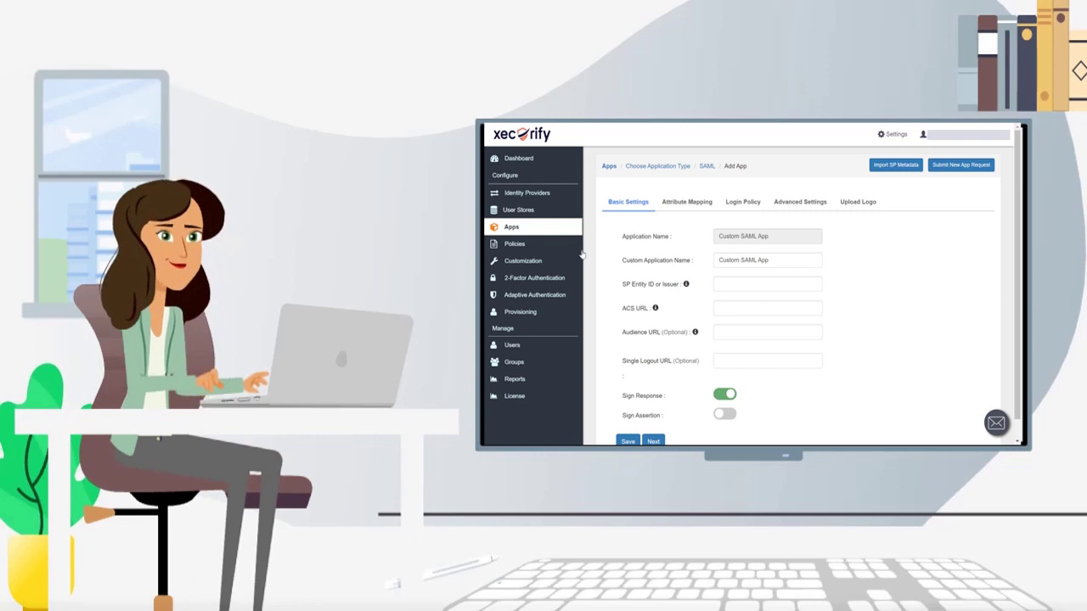
# Open App Login Policy from the Policies menu
pyautogui.moveTo(96, 238)
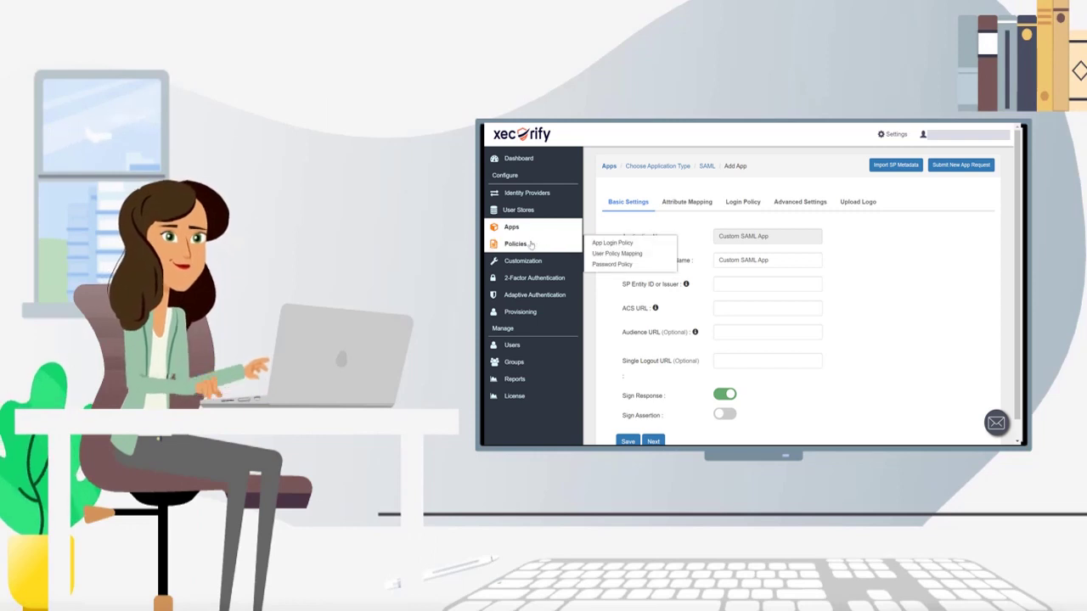
pyautogui.click(530, 244)
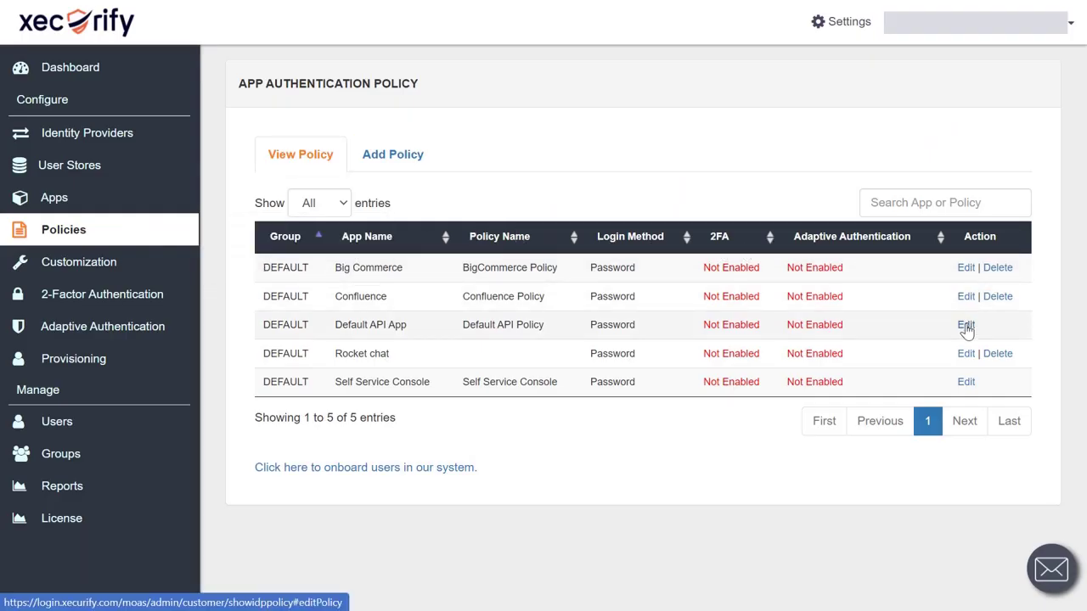
# Start a new app authentication policy and inspect its Application, Group and Login Method choices
pyautogui.click(424, 157)
pyautogui.click(510, 276)
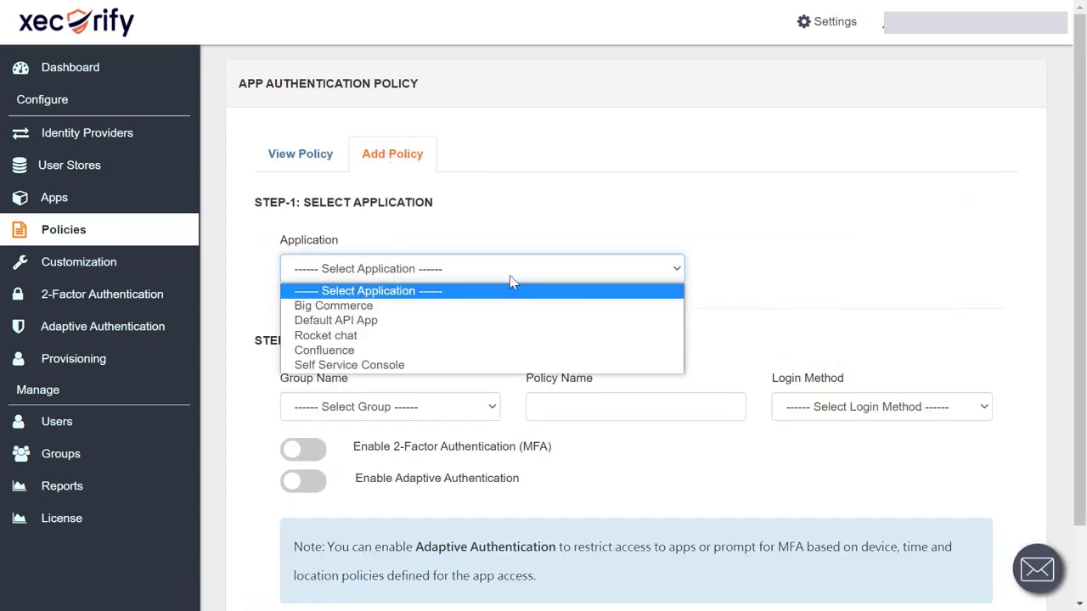
pyautogui.click(510, 280)
pyautogui.click(456, 411)
pyautogui.click(571, 407)
pyautogui.click(890, 411)
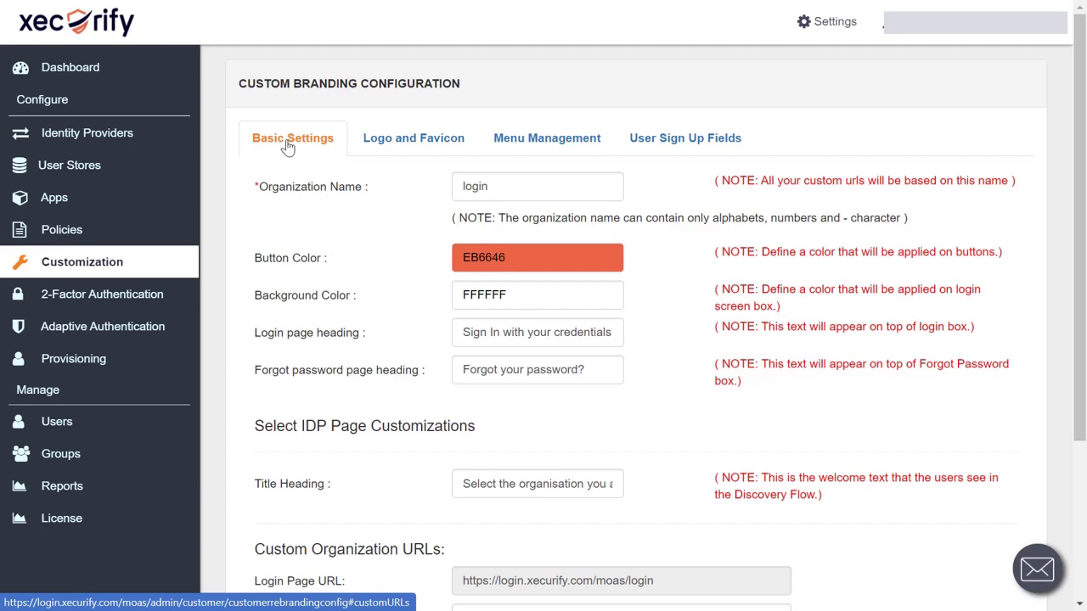
# Review the Logo and Favicon and Menu Management branding options
pyautogui.moveTo(1076, 254); pyautogui.dragTo(1084, 418)
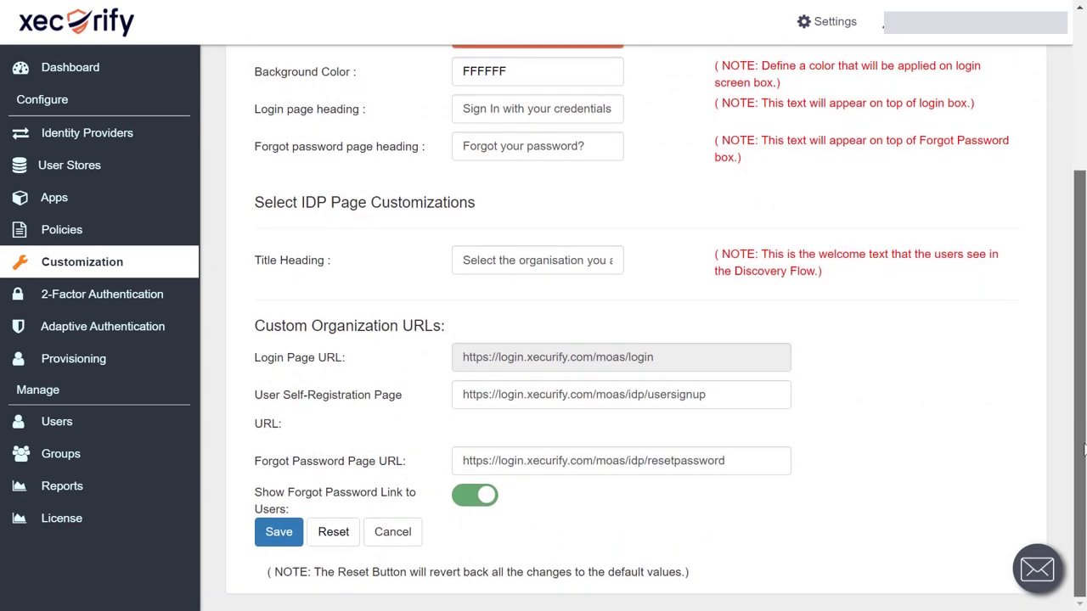
pyautogui.scroll(3, 1083, 450)
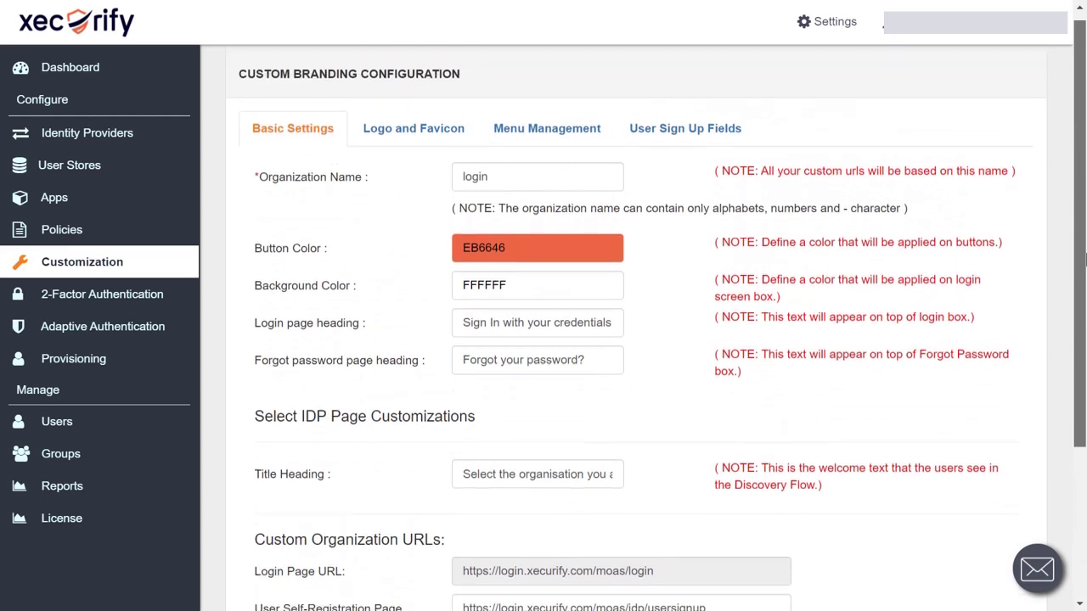
pyautogui.click(408, 149)
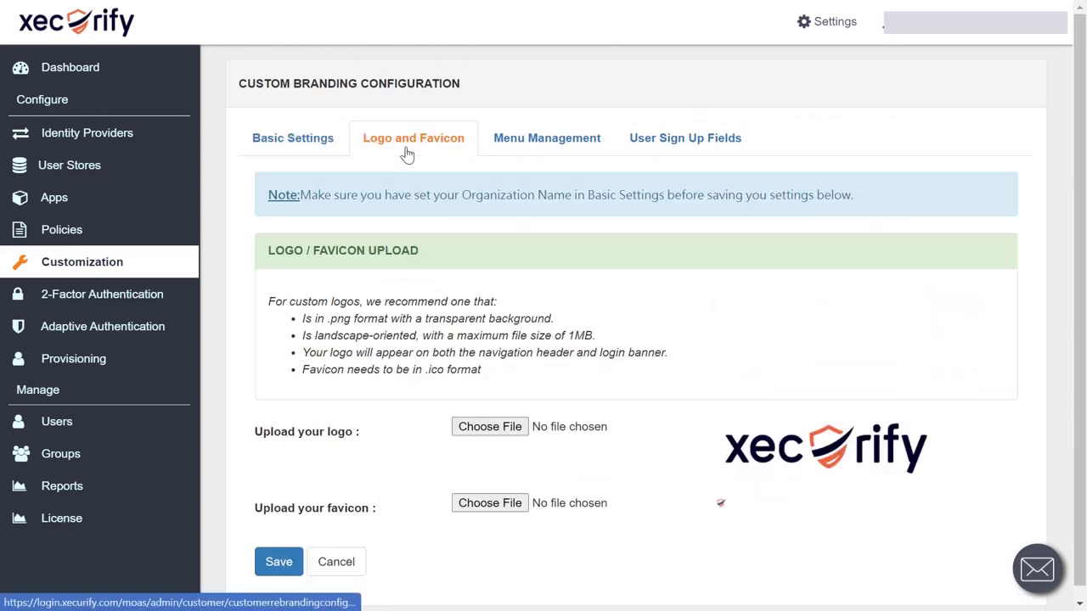
pyautogui.scroll(-1, 951, 223)
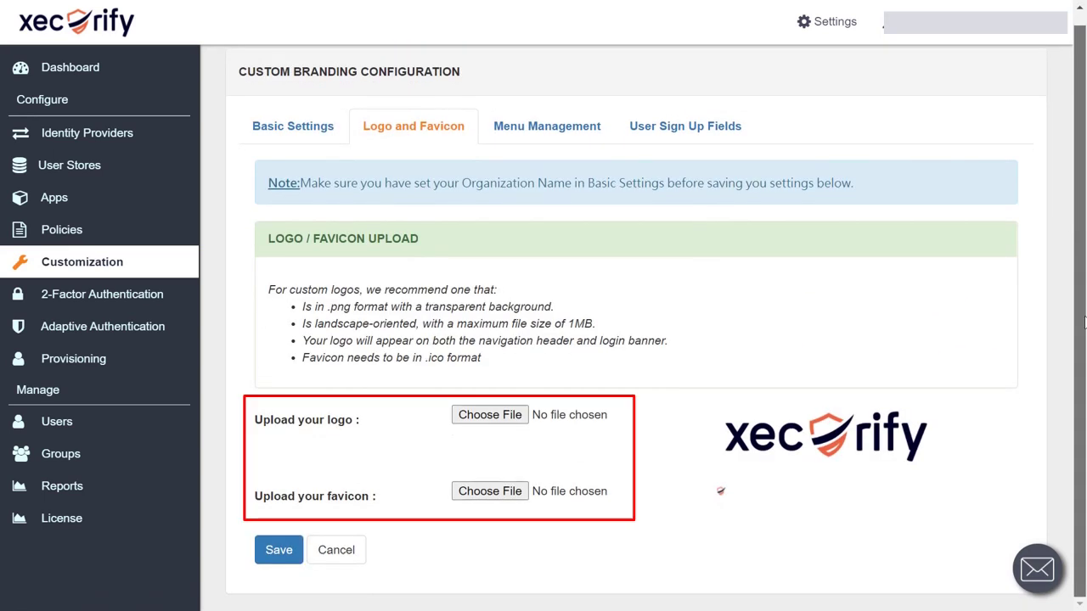
pyautogui.click(543, 127)
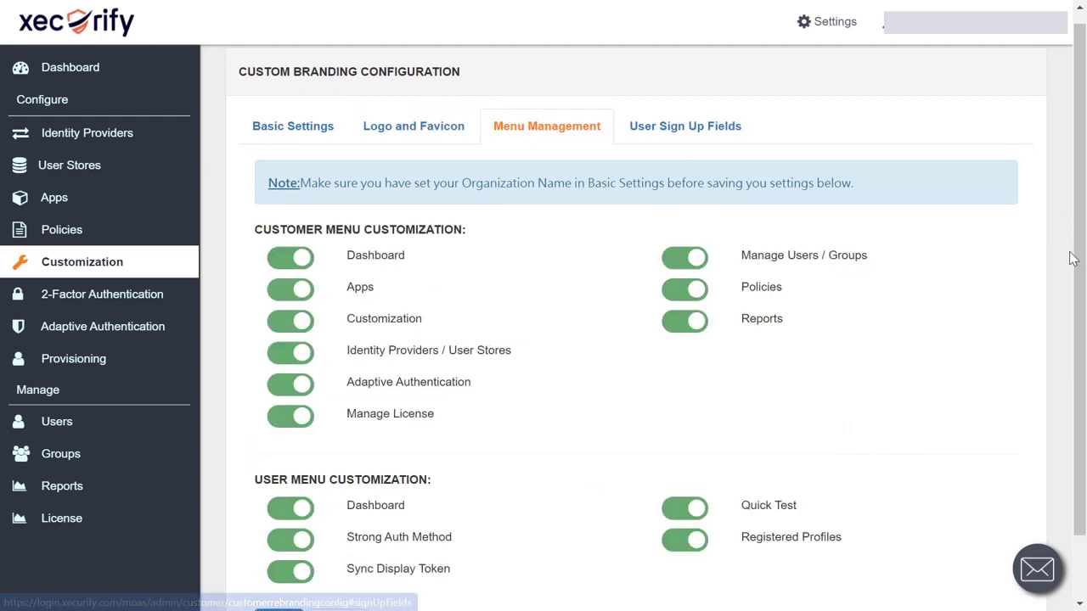
# Check the User Sign Up Fields, then bring up the 2-Factor Authentication configuration
pyautogui.moveTo(1082, 263); pyautogui.dragTo(1082, 335)
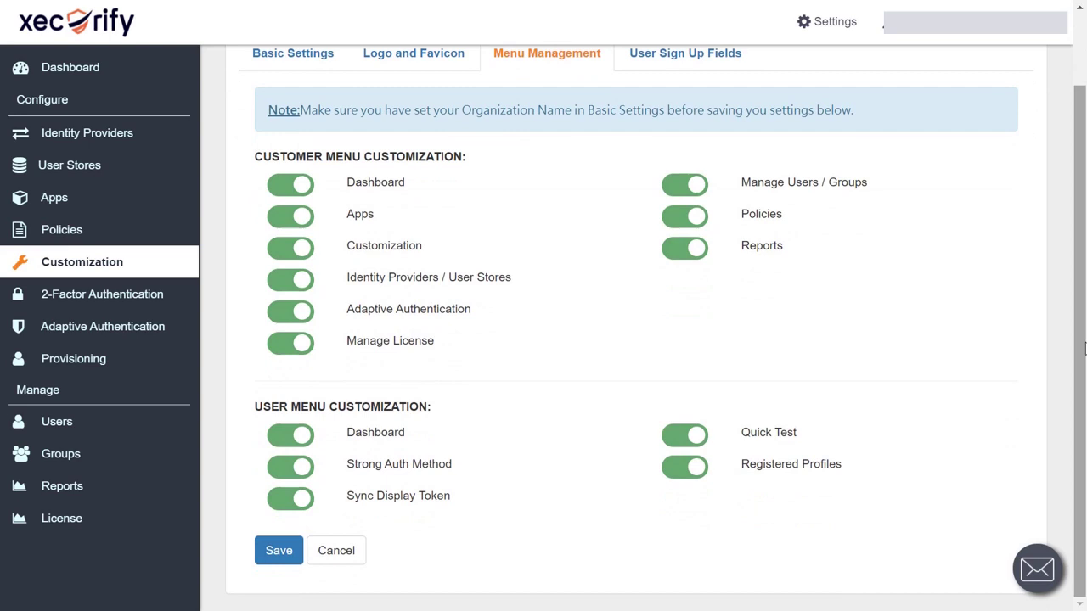
pyautogui.scroll(1, 980, 294)
pyautogui.click(692, 144)
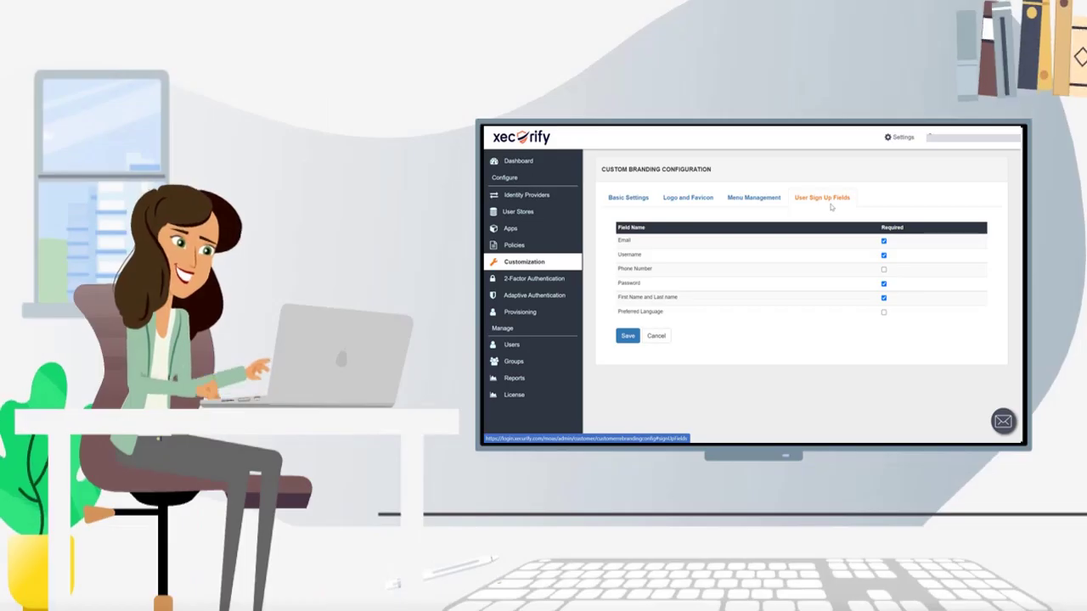
pyautogui.moveTo(143, 299)
pyautogui.click(552, 282)
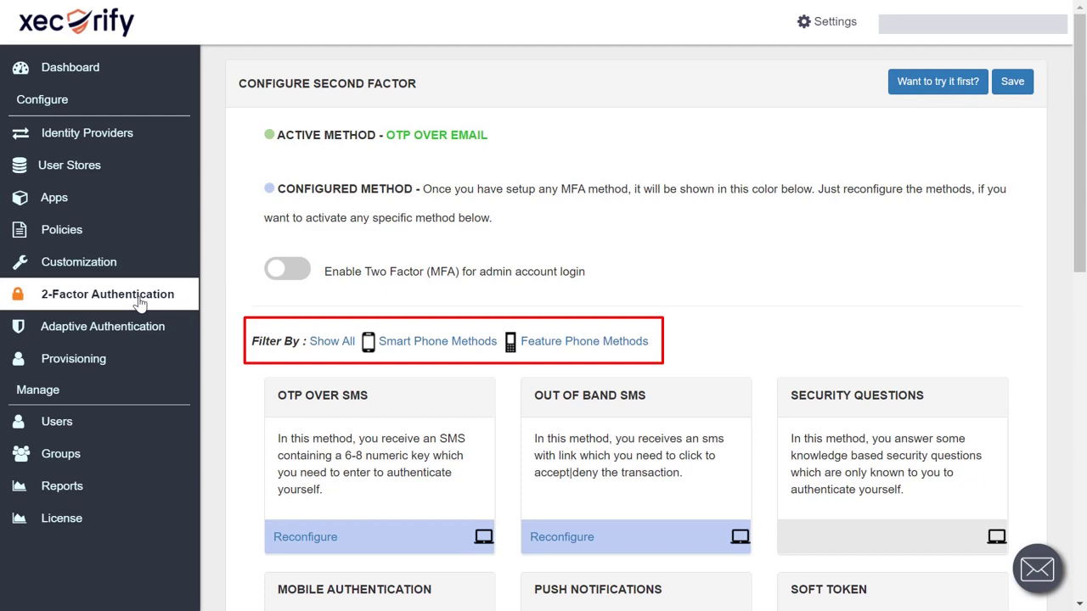
pyautogui.moveTo(1080, 259); pyautogui.dragTo(1083, 388)
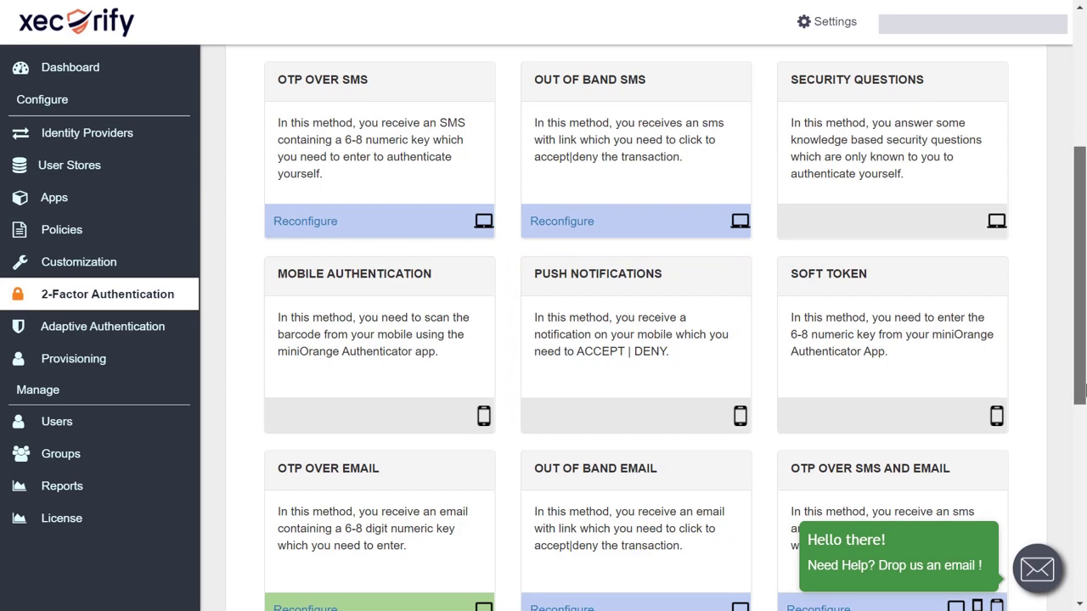
pyautogui.moveTo(1083, 388); pyautogui.dragTo(1064, 592)
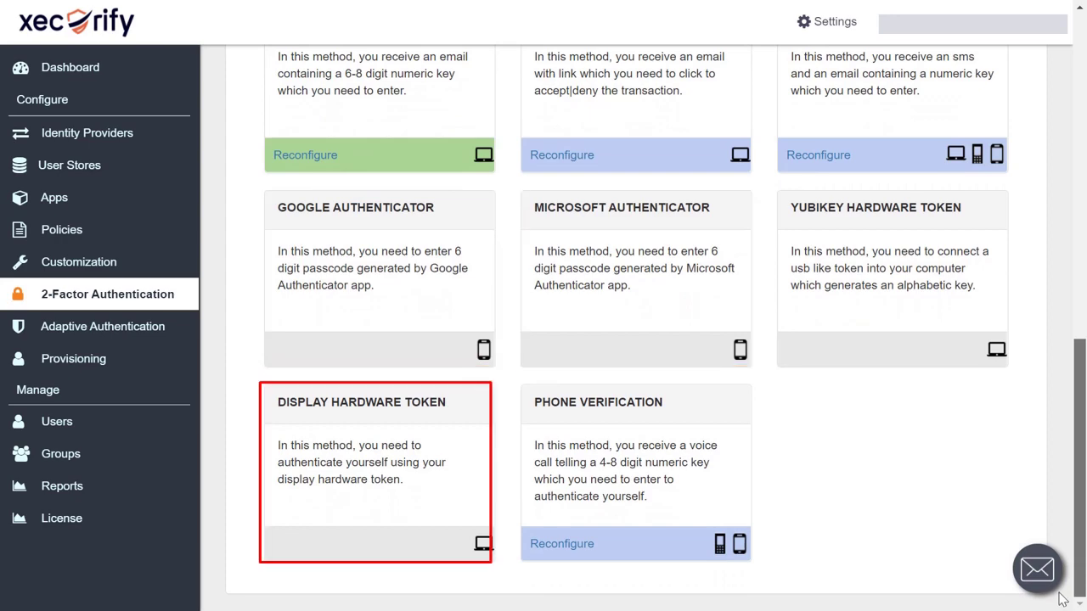
pyautogui.moveTo(1080, 539); pyautogui.dragTo(1083, 203)
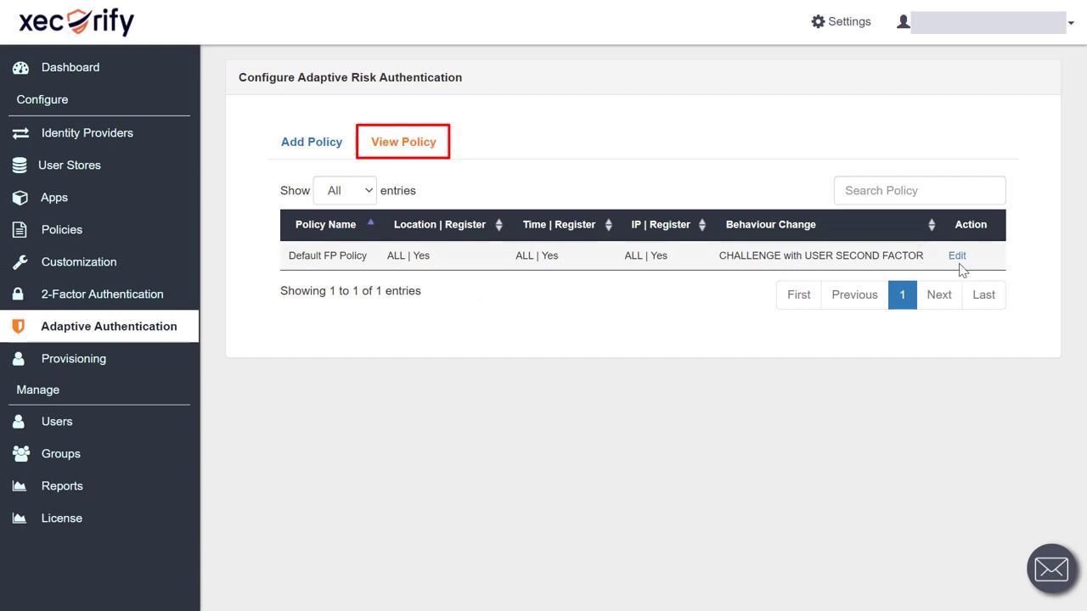
# Add an adaptive policy with Enable IP Restriction and Allow User to Register Device switched on
pyautogui.click(313, 145)
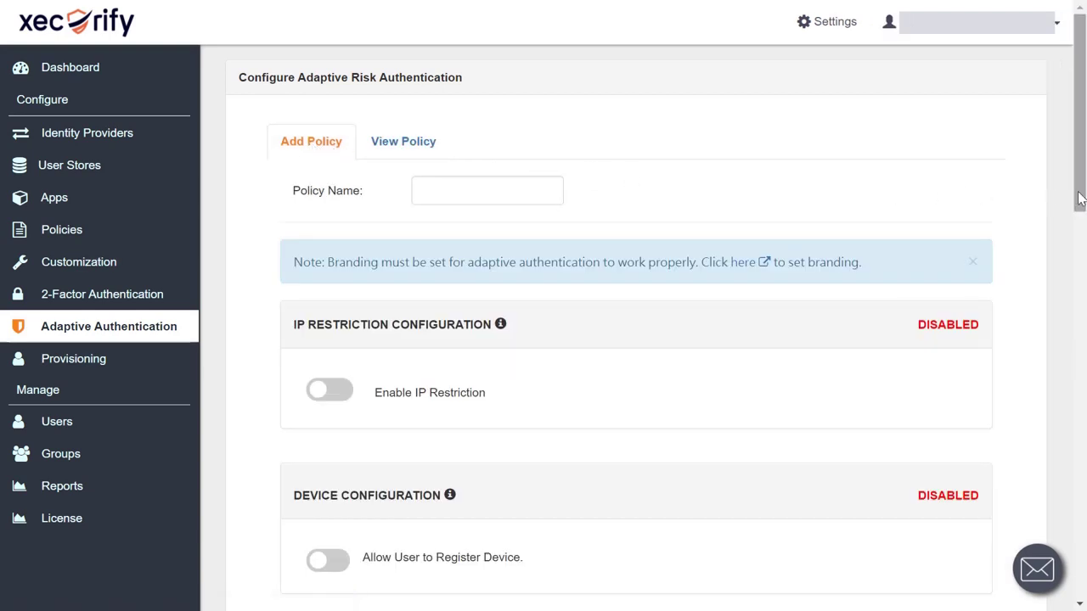
pyautogui.moveTo(1079, 197); pyautogui.dragTo(1080, 276)
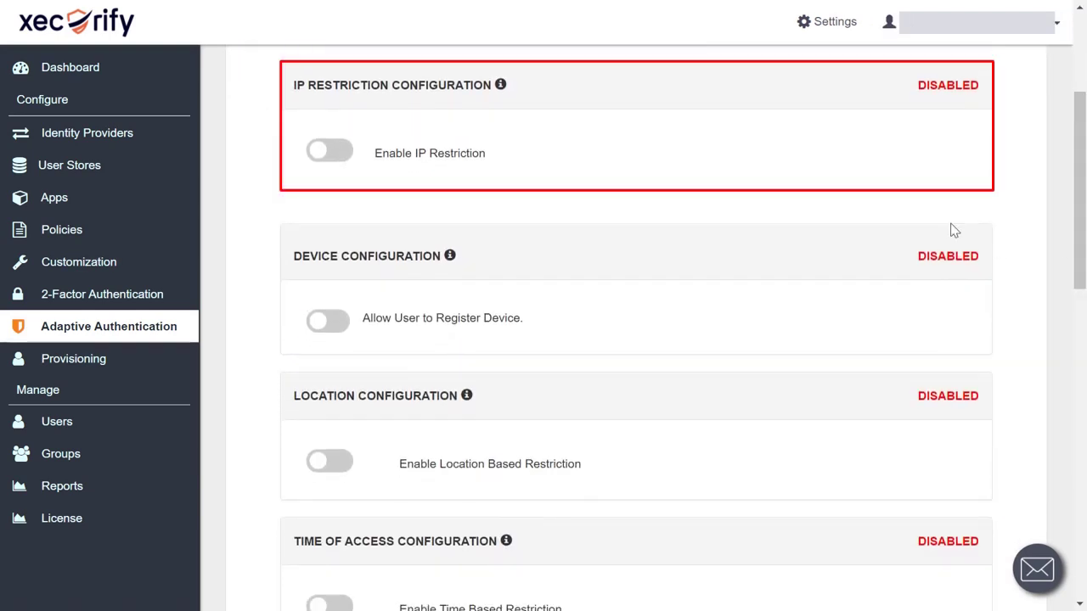
pyautogui.click(331, 151)
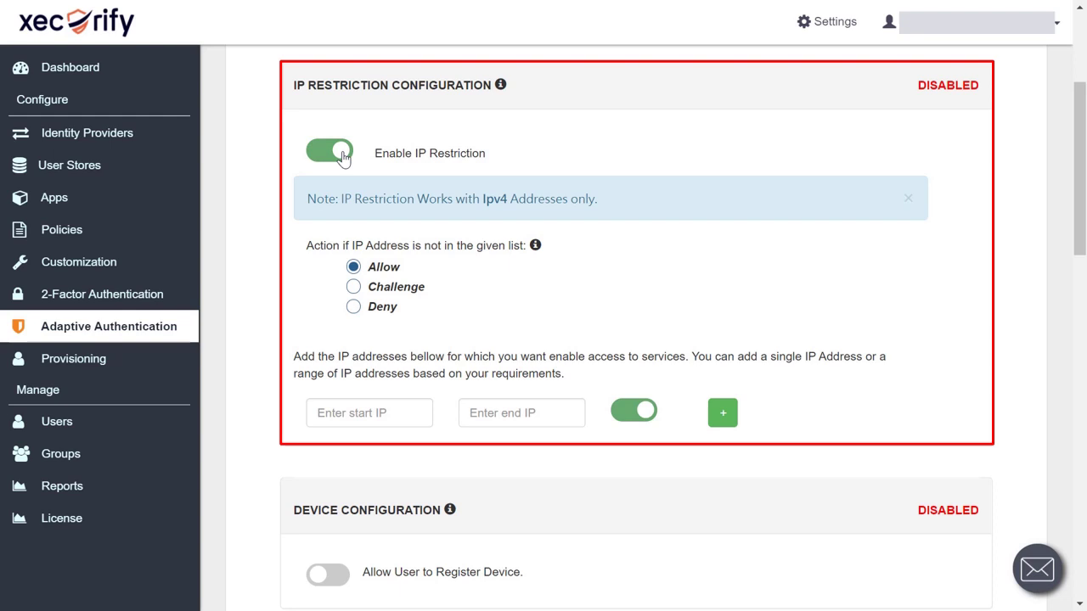
pyautogui.moveTo(1081, 211); pyautogui.dragTo(1083, 318)
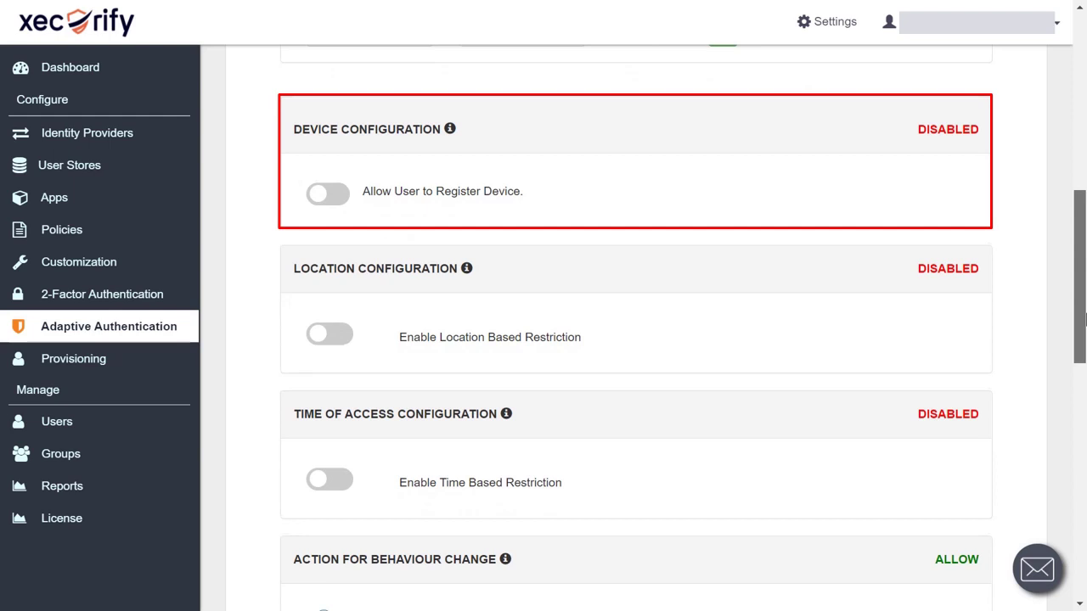
pyautogui.moveTo(1084, 319); pyautogui.dragTo(1083, 325)
pyautogui.click(332, 175)
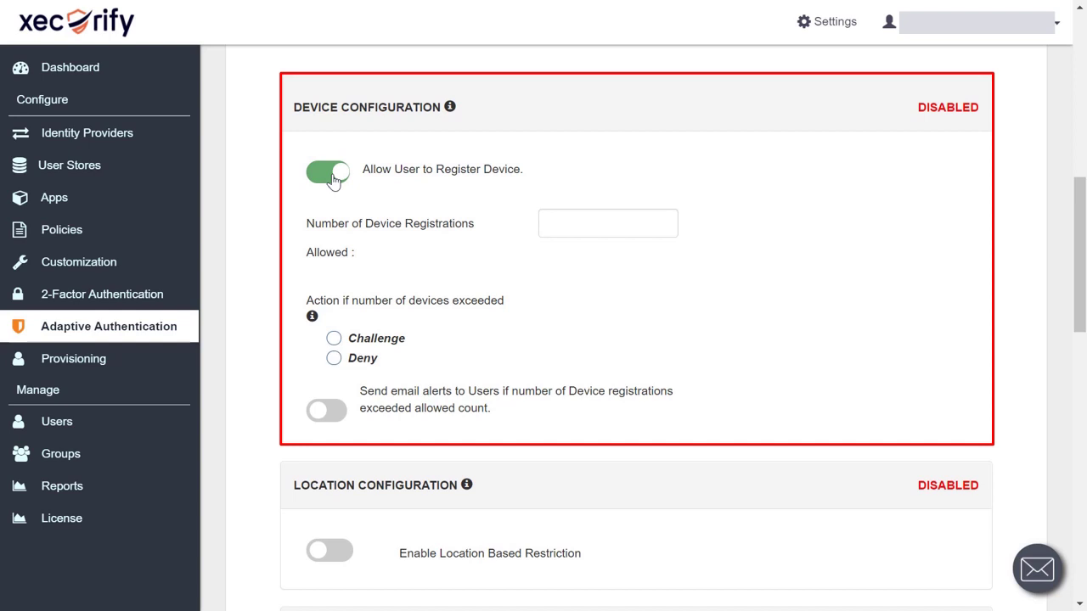
pyautogui.moveTo(1082, 275); pyautogui.dragTo(1083, 375)
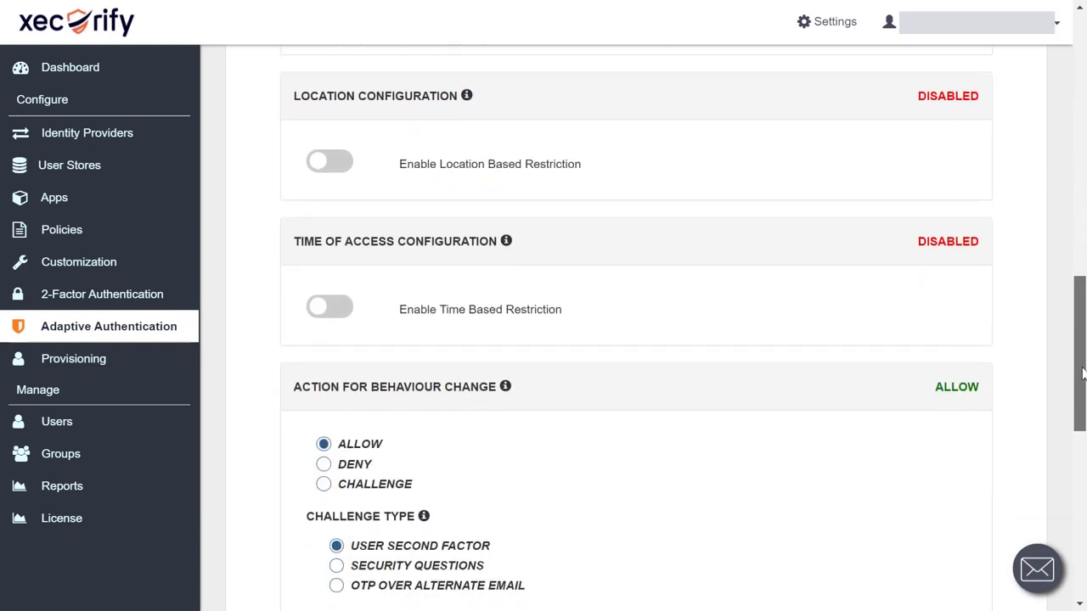
# Switch on Enable Location Based Restriction and Enable Time Based Restriction in the policy
pyautogui.click(338, 163)
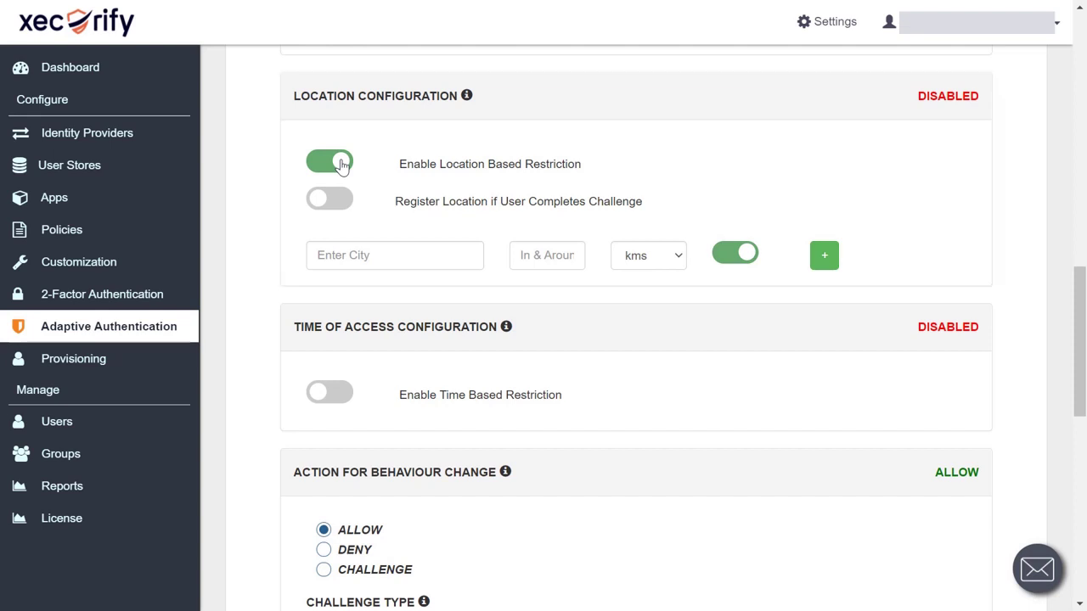
pyautogui.moveTo(1080, 327); pyautogui.dragTo(1084, 388)
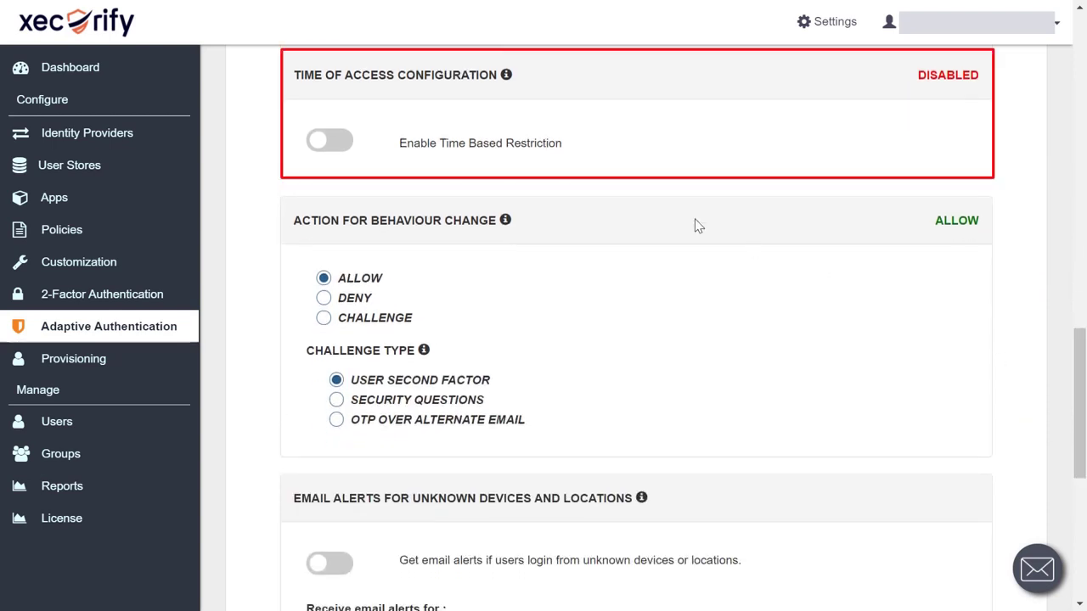
pyautogui.click(331, 146)
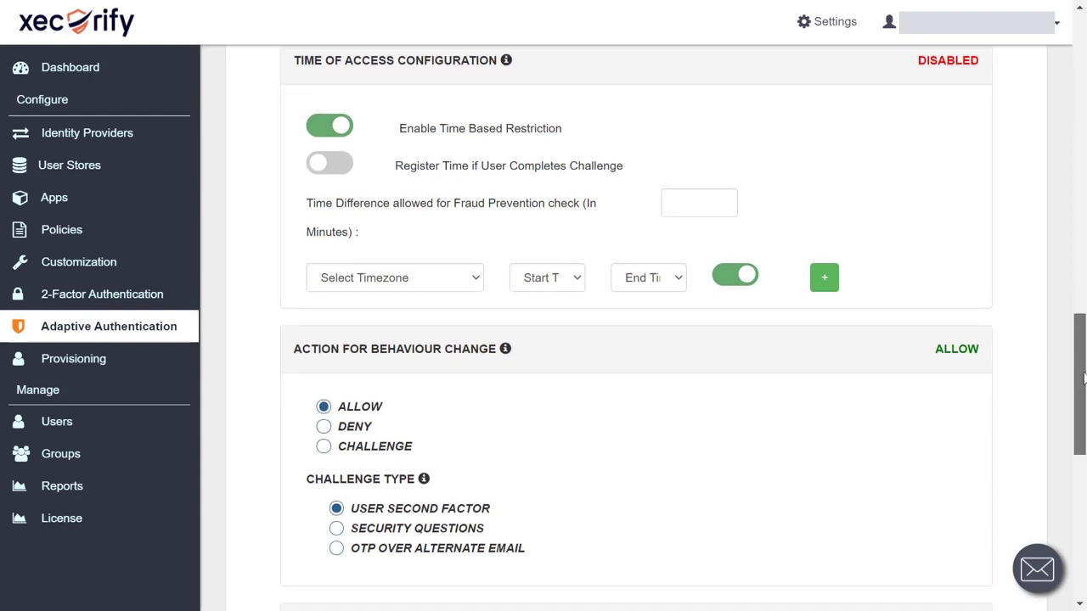
pyautogui.moveTo(1078, 367); pyautogui.dragTo(1084, 433)
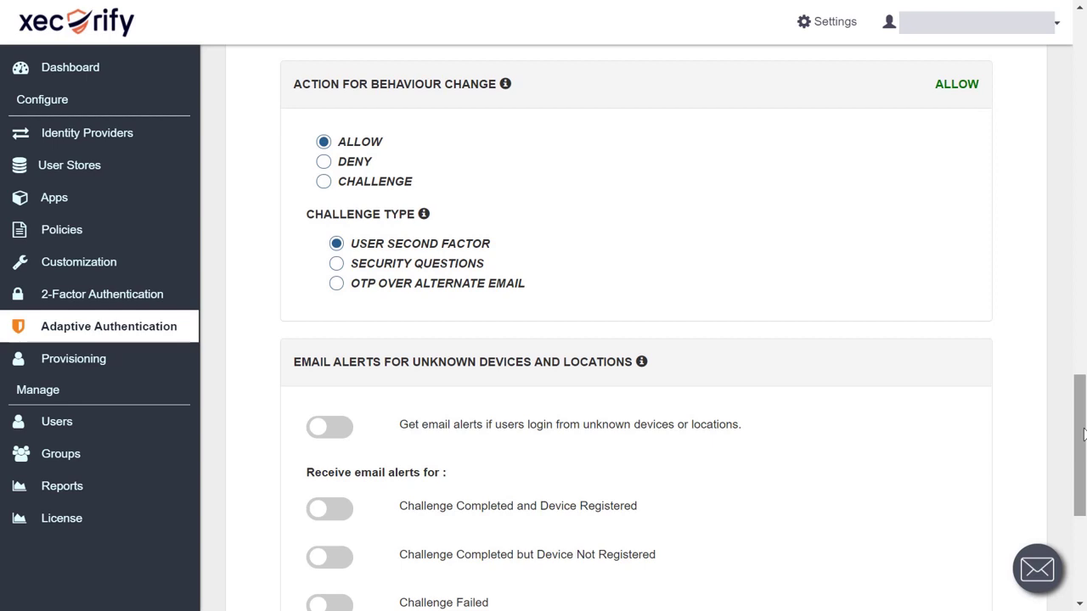
# Enable unknown-device email alerts for all three challenge outcomes, sent to administrators and end users
pyautogui.scroll(-3, 1083, 434)
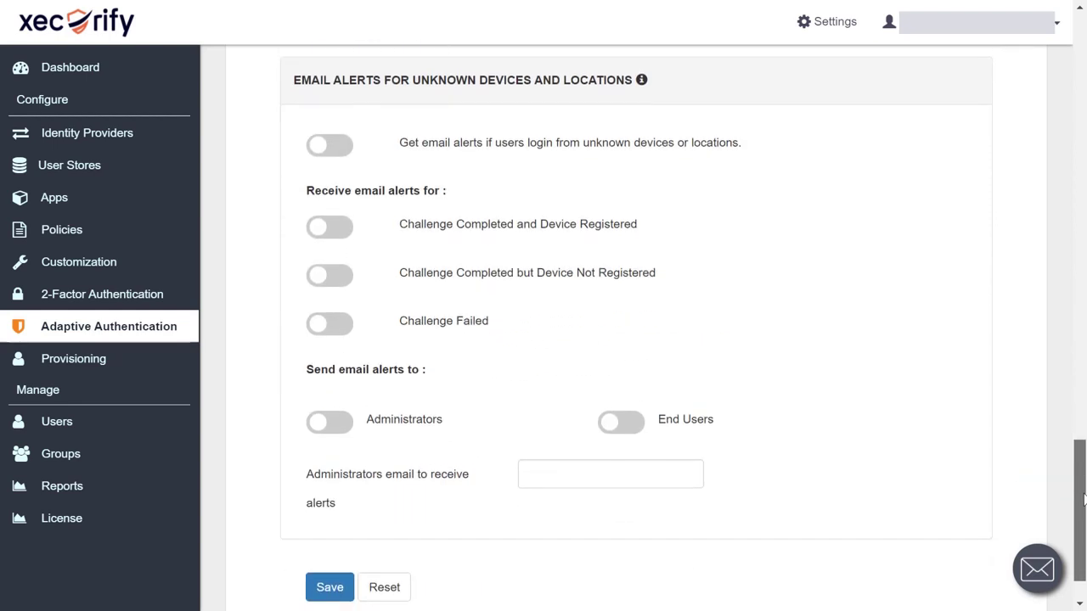
pyautogui.click(338, 148)
pyautogui.click(342, 230)
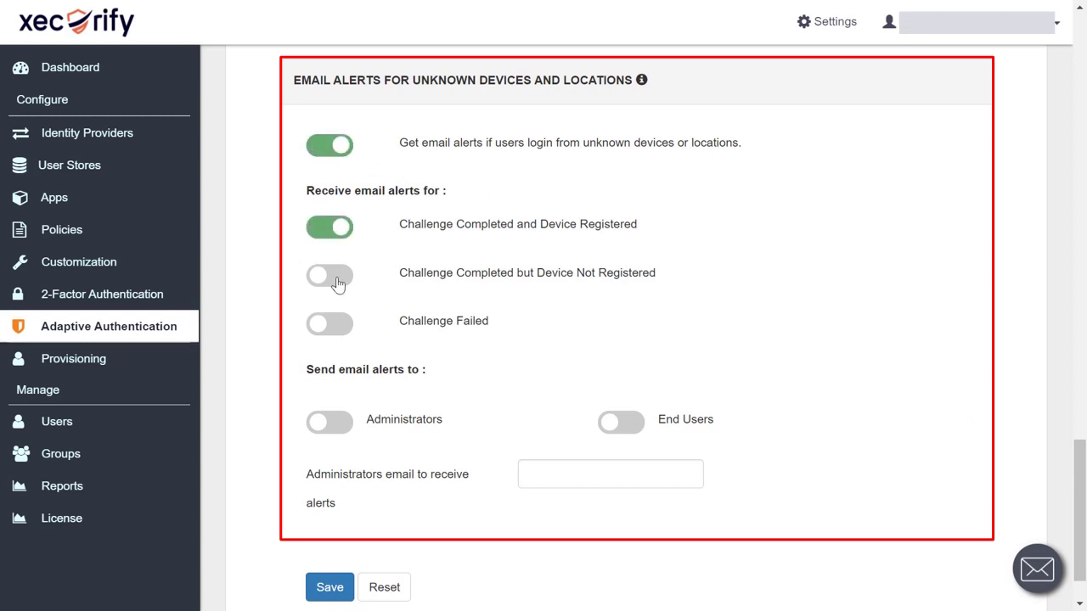
pyautogui.click(337, 276)
pyautogui.click(336, 321)
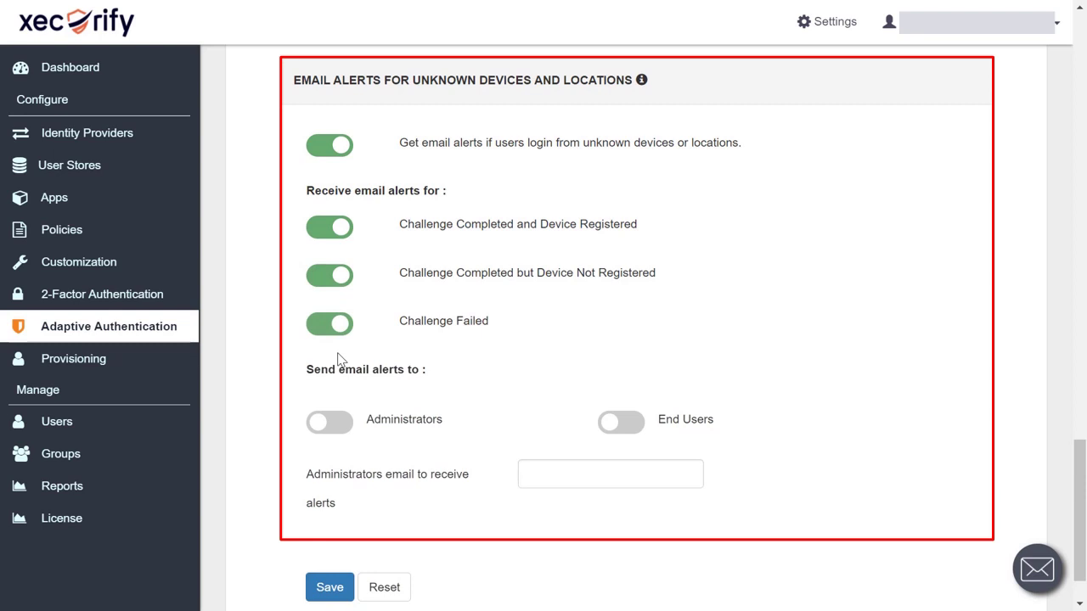
pyautogui.click(338, 421)
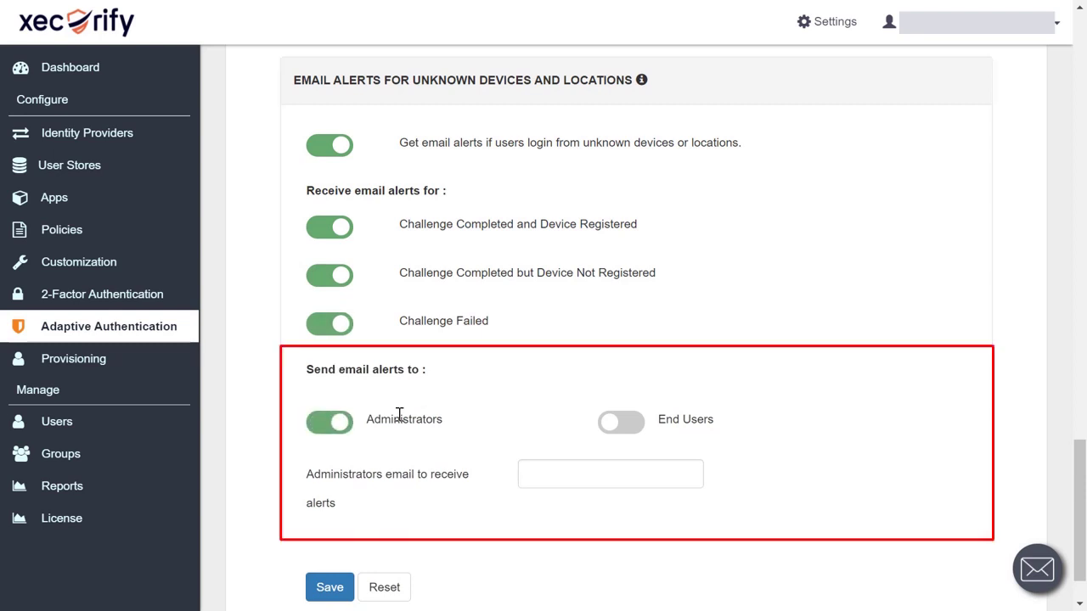
pyautogui.click(628, 429)
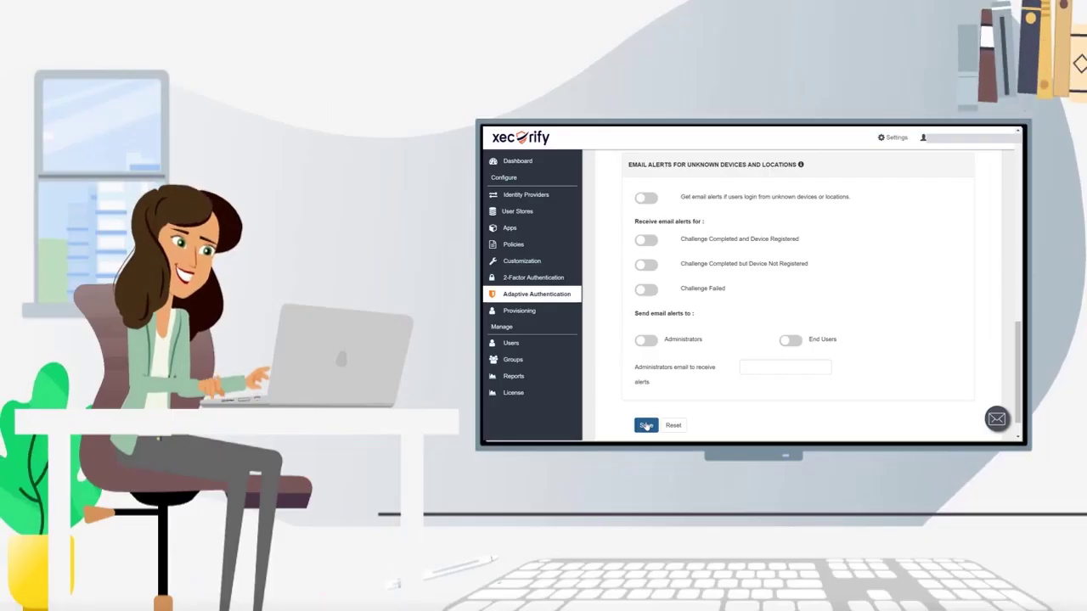
# Go to Provisioning in the sidebar to reach Step 1: Verify Admin Credentials
pyautogui.click(558, 313)
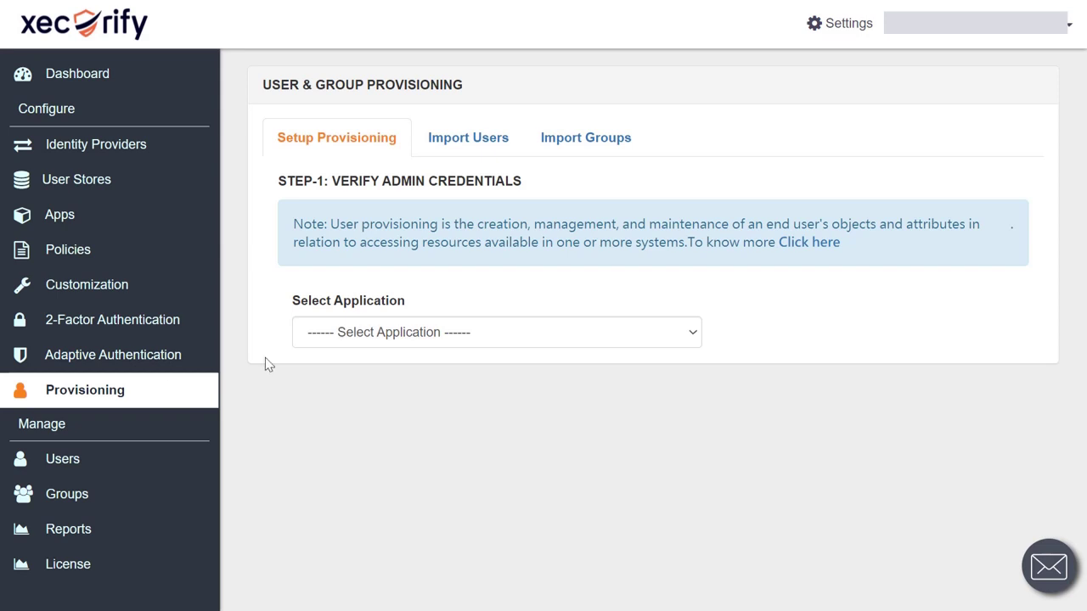
# Choose Active Directory as the provisioning app, enable Import Users, and save
pyautogui.click(467, 343)
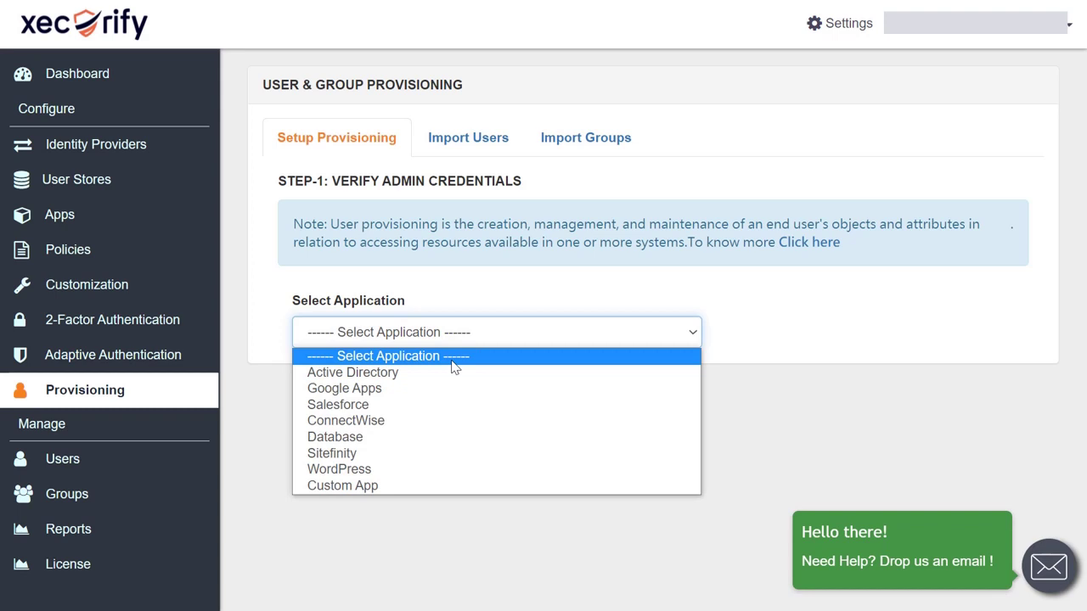
pyautogui.click(450, 373)
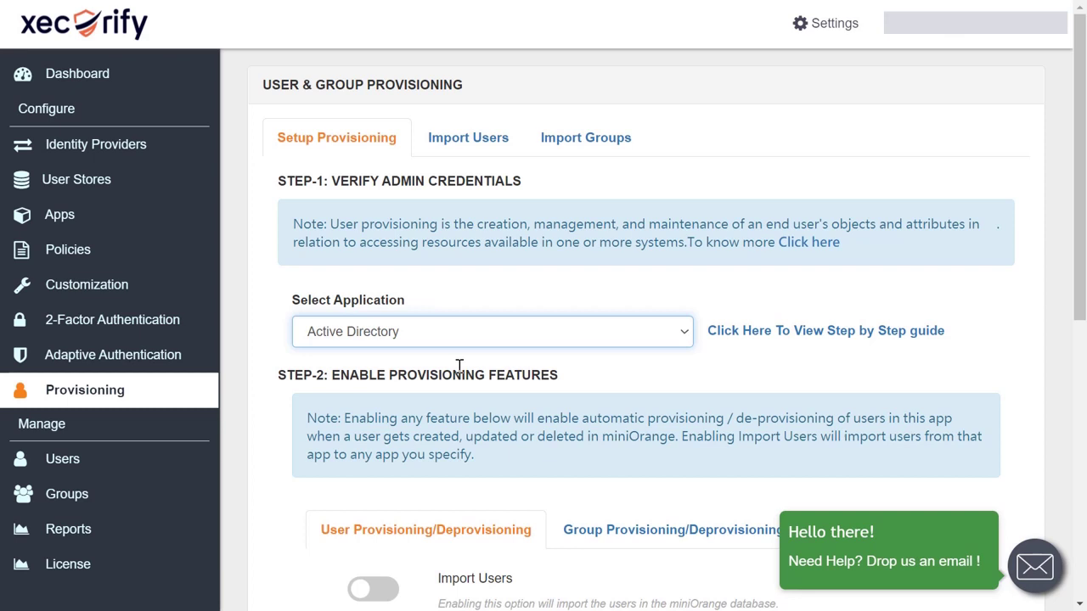
pyautogui.moveTo(1078, 291); pyautogui.dragTo(1070, 519)
pyautogui.click(367, 149)
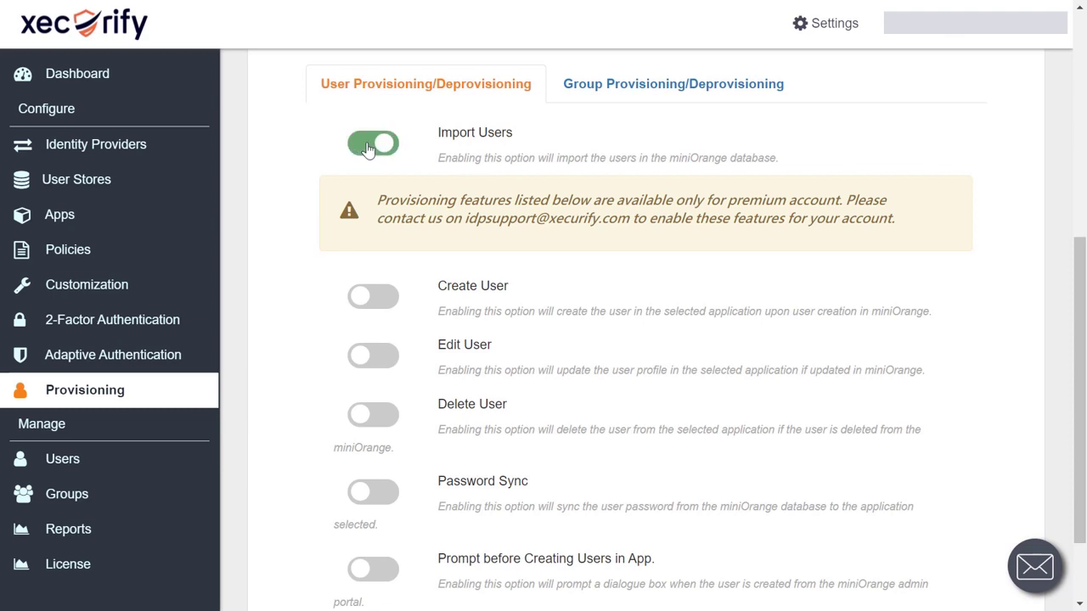
pyautogui.moveTo(1076, 390); pyautogui.dragTo(1076, 443)
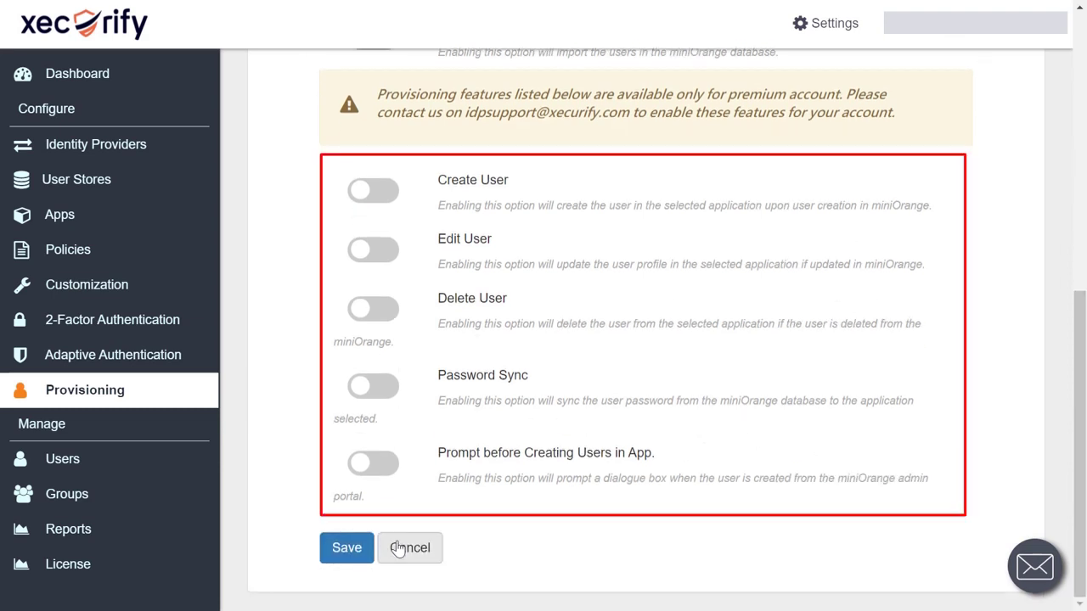
pyautogui.click(346, 560)
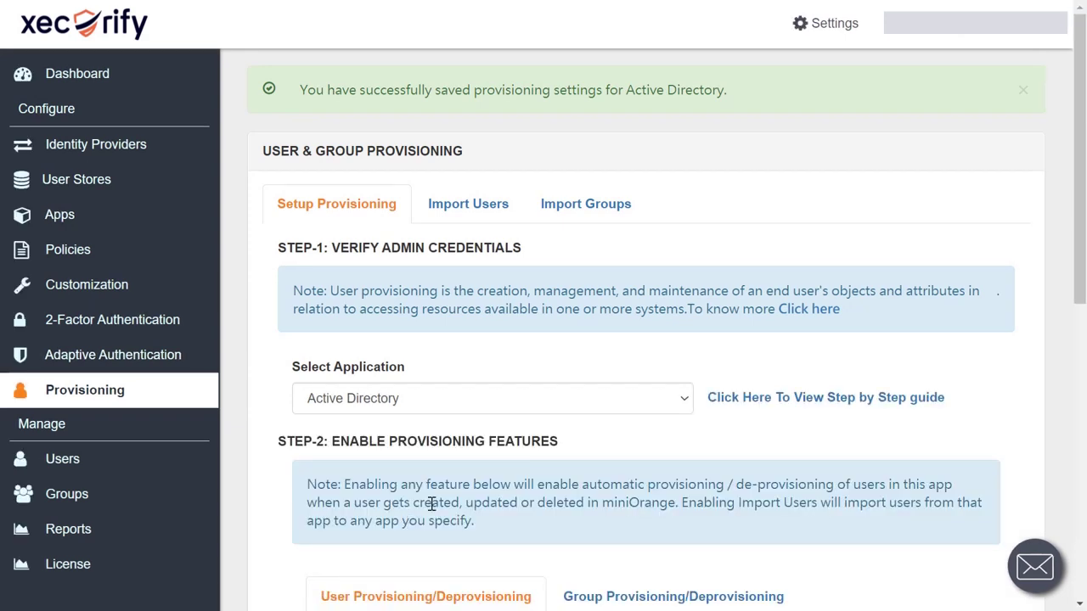
# Under Group Provisioning, enable Import Groups with the pasted OU BaseDN and Assign Users To Groups, then save
pyautogui.moveTo(1076, 295); pyautogui.dragTo(1078, 529)
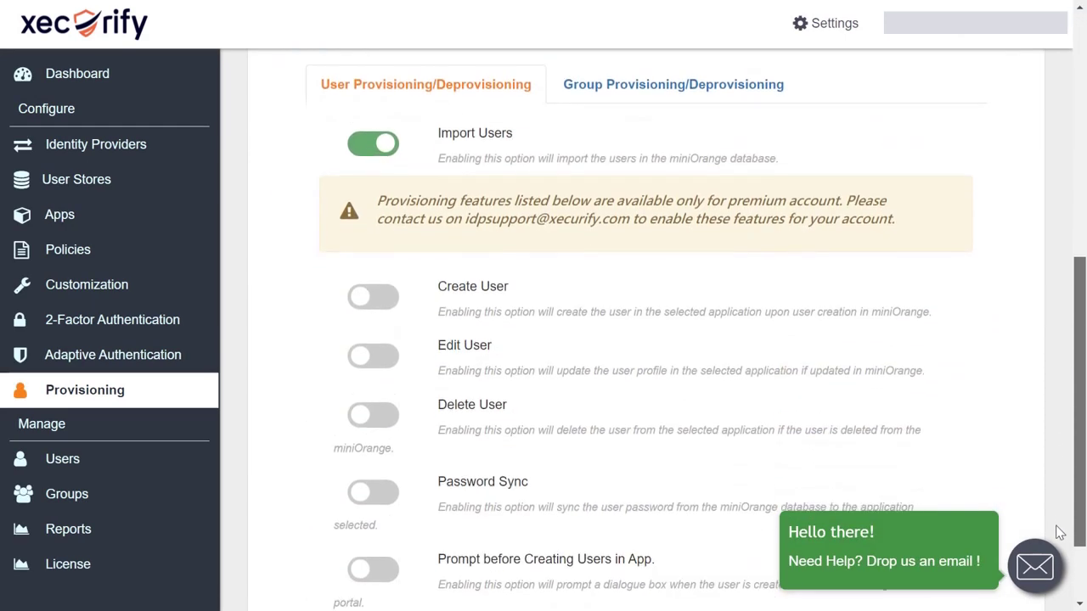
pyautogui.click(680, 100)
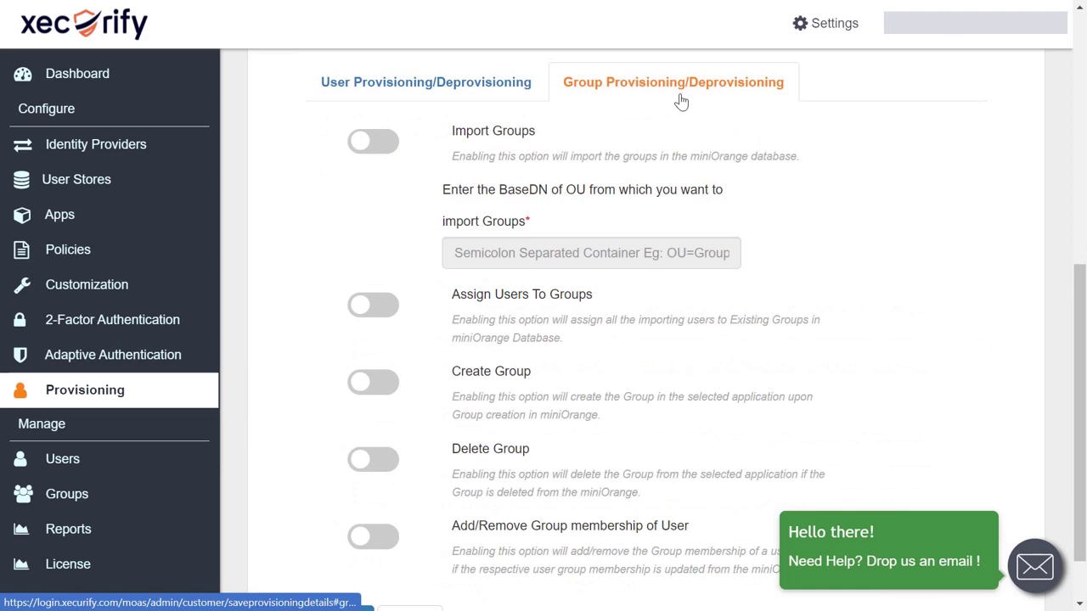
pyautogui.click(372, 141)
pyautogui.click(478, 255)
pyautogui.hotkey('ctrl', 'v')
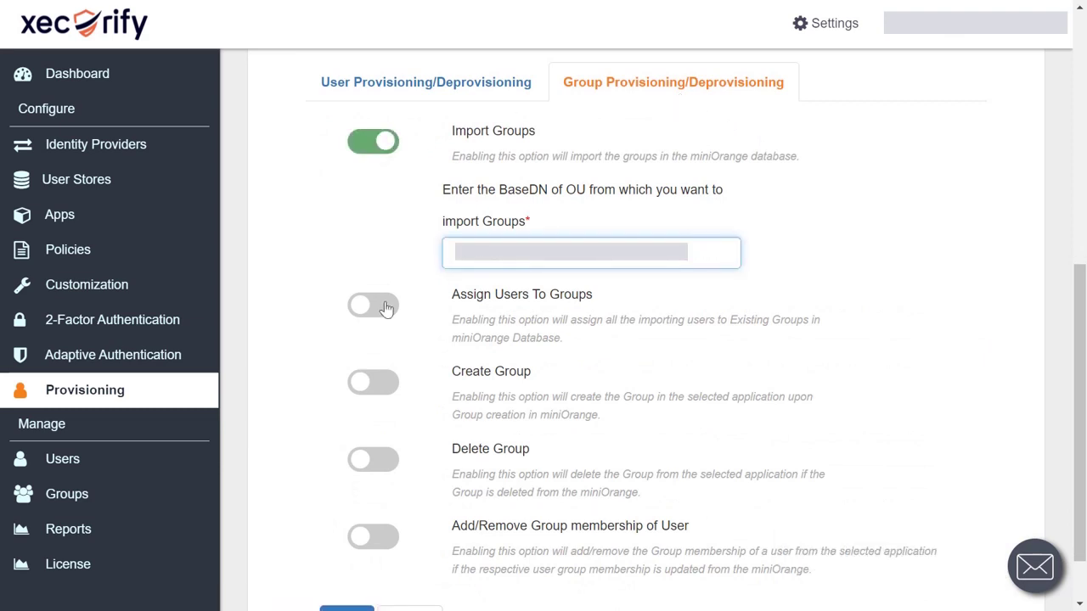
pyautogui.click(376, 306)
pyautogui.scroll(-1, 1018, 368)
pyautogui.click(351, 554)
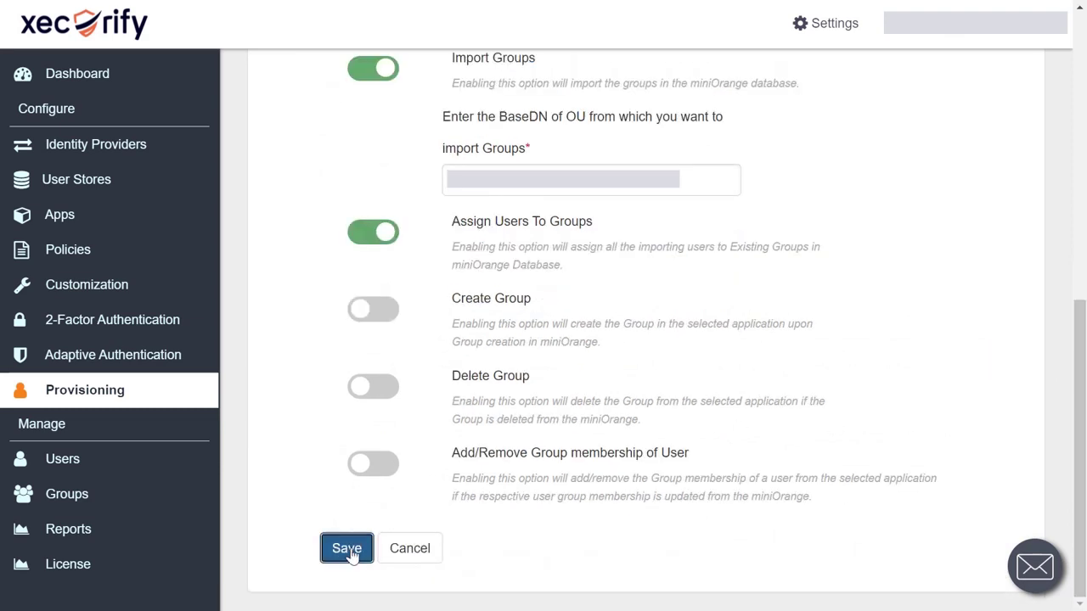
# Import users from Active Directory
pyautogui.click(470, 214)
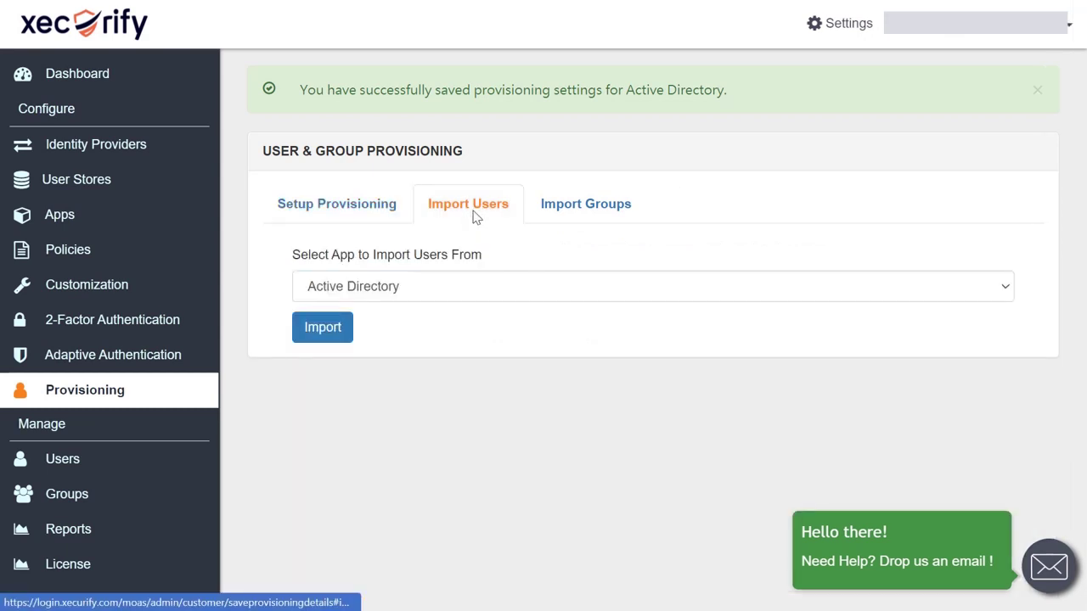
pyautogui.click(472, 293)
pyautogui.click(473, 293)
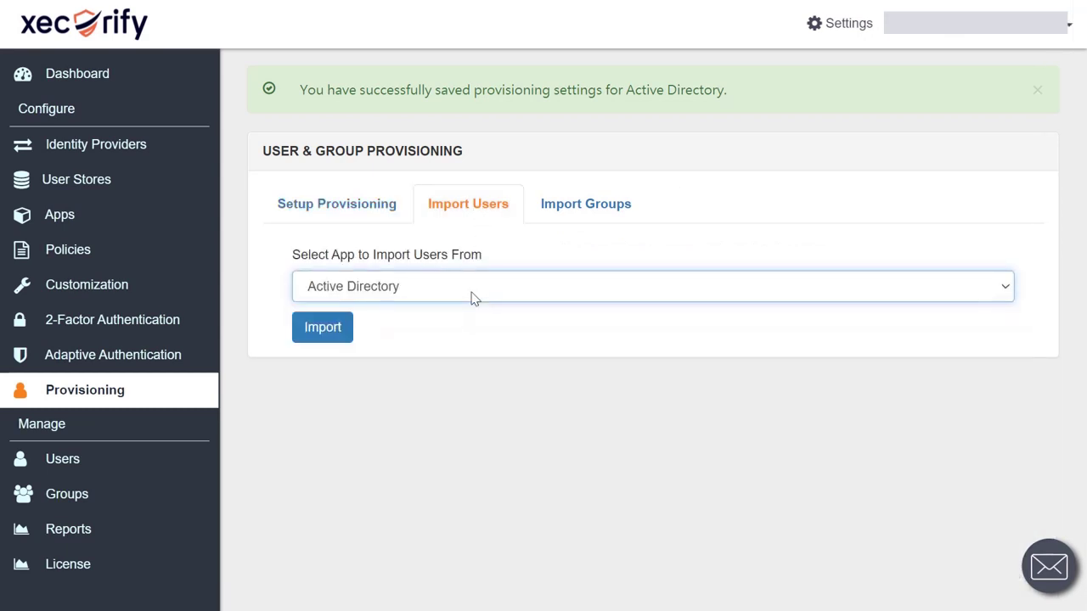
pyautogui.click(323, 334)
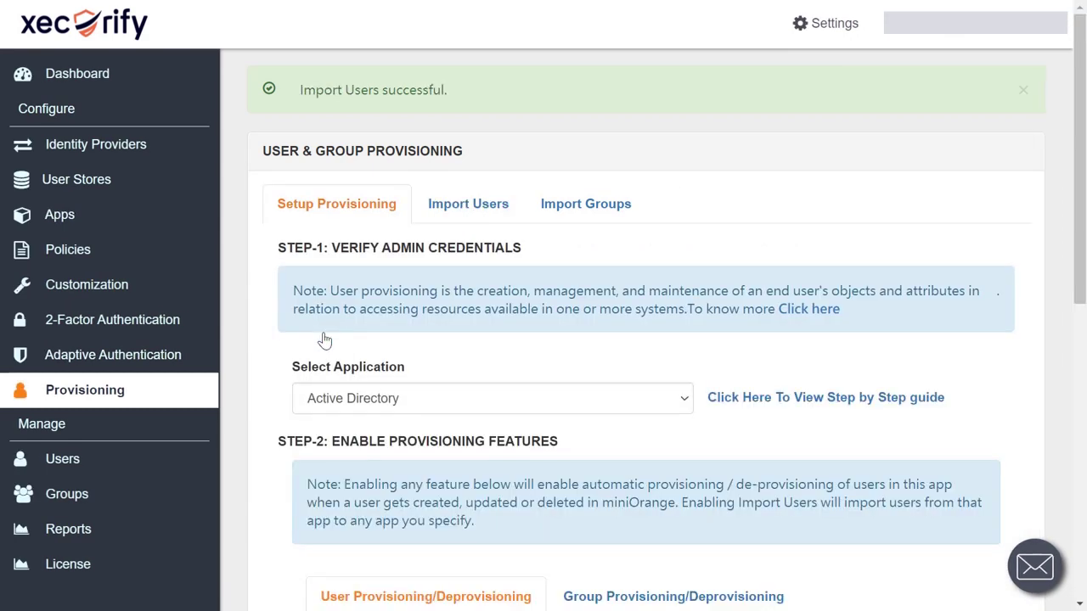
# Import groups from Active Directory, then view the Users list showing 4 users
pyautogui.click(594, 219)
pyautogui.click(531, 286)
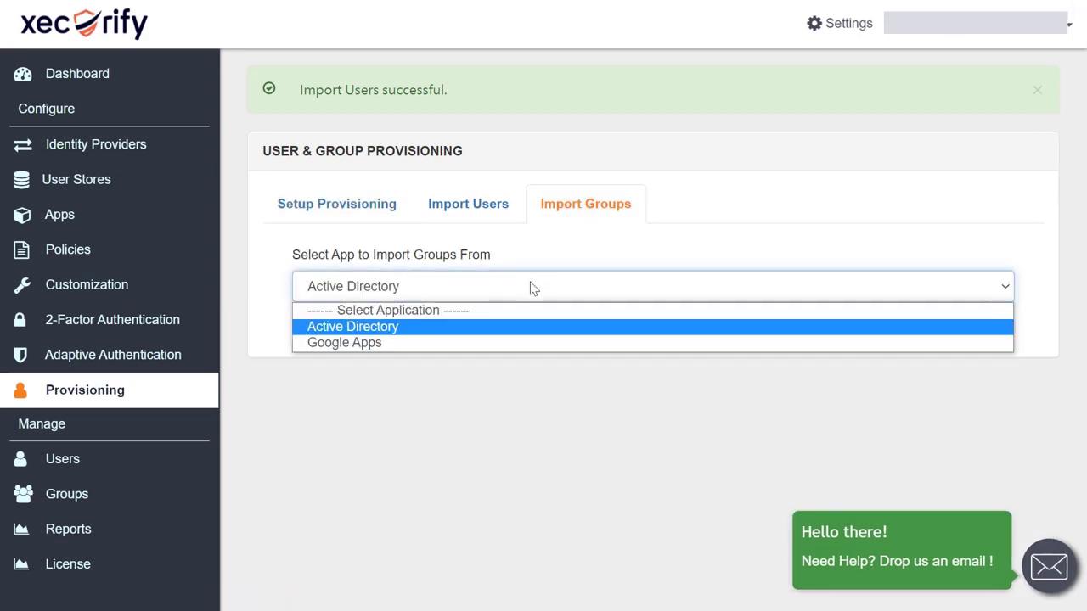
pyautogui.click(472, 329)
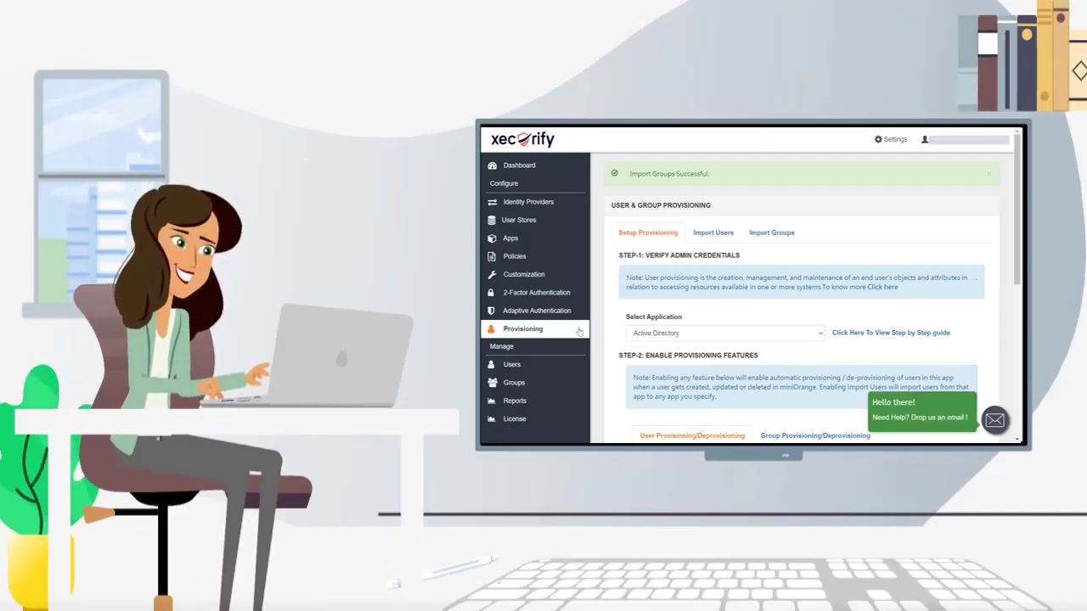
pyautogui.click(537, 365)
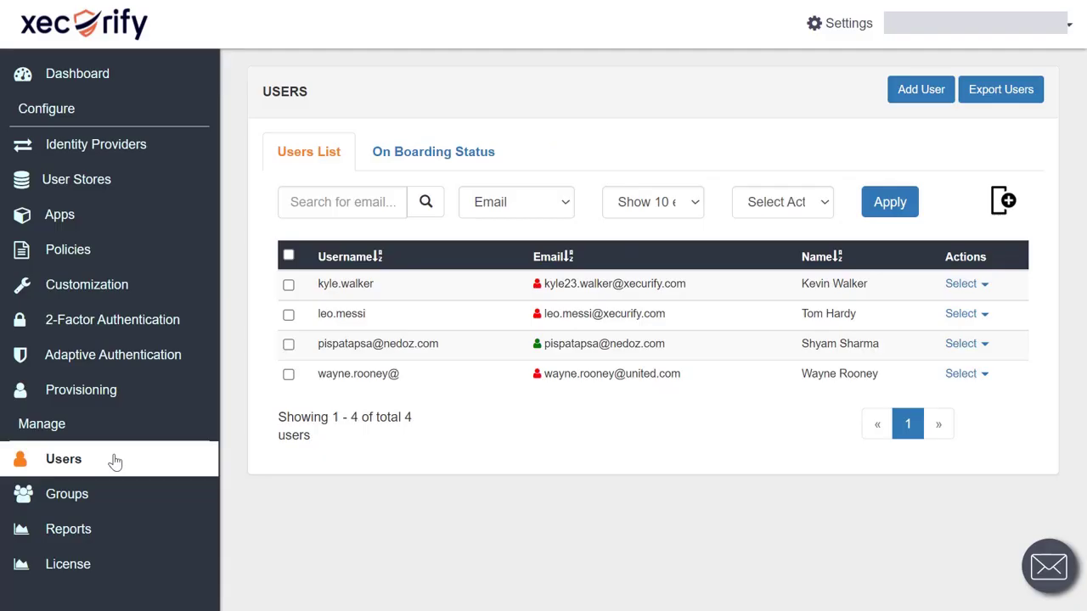
# Check the user search-field and bulk-action lists, then view the users' On Boarding Status
pyautogui.click(553, 212)
pyautogui.click(553, 212)
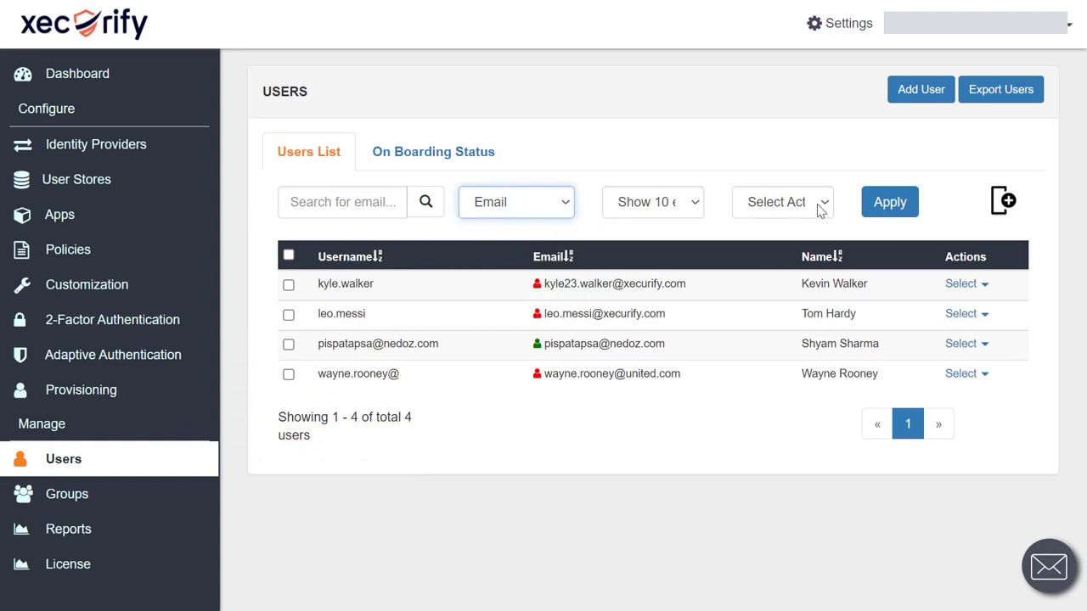
pyautogui.click(819, 211)
pyautogui.click(819, 210)
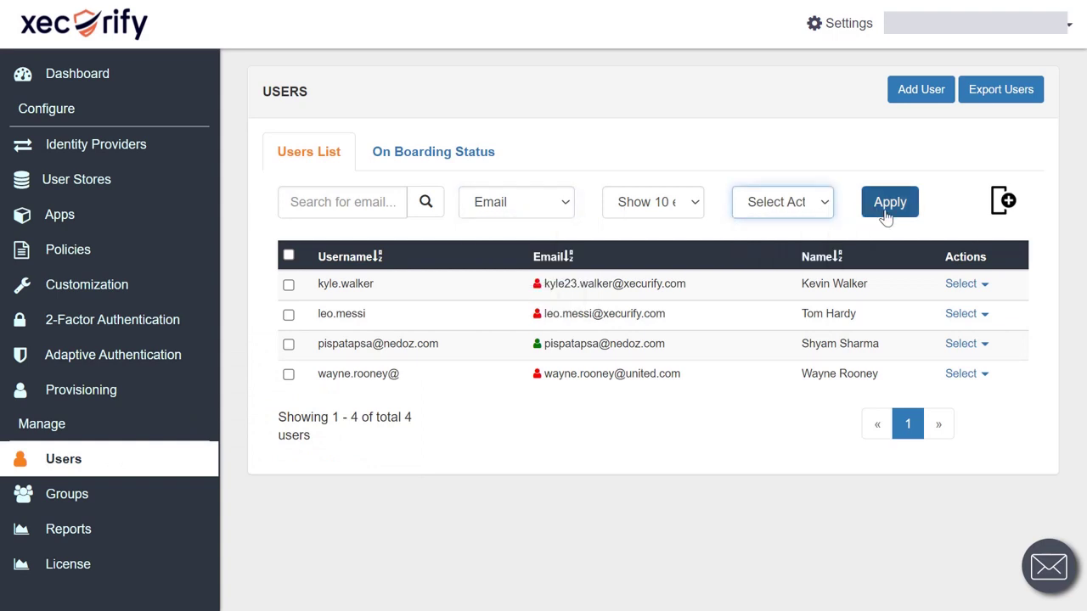
pyautogui.click(445, 153)
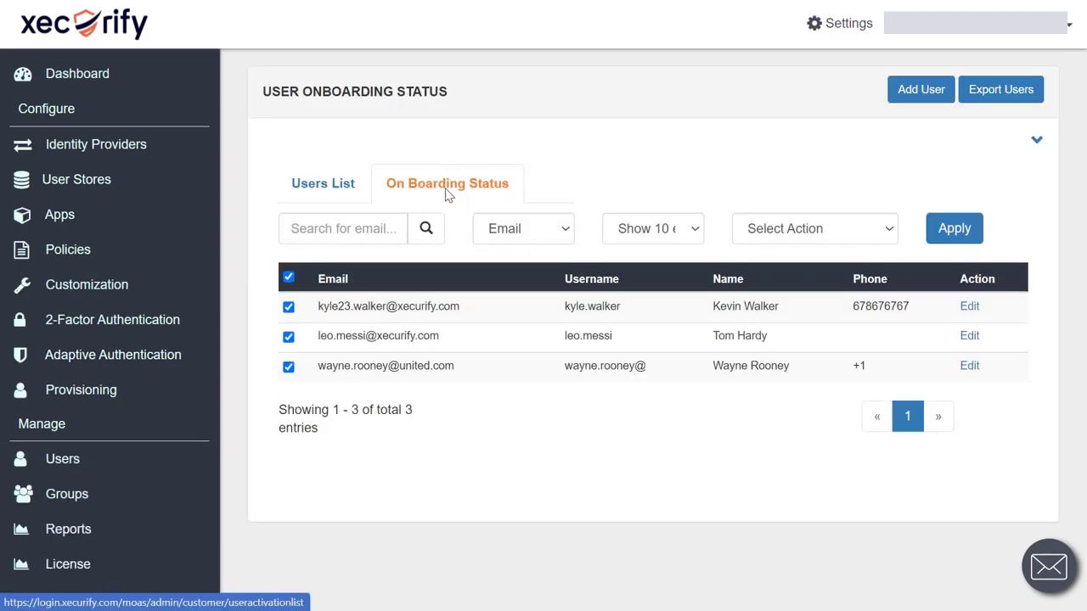
# Open the user groups list (Barcelona, DEFAULT, Man City, United) and check its action and search lists
pyautogui.click(136, 496)
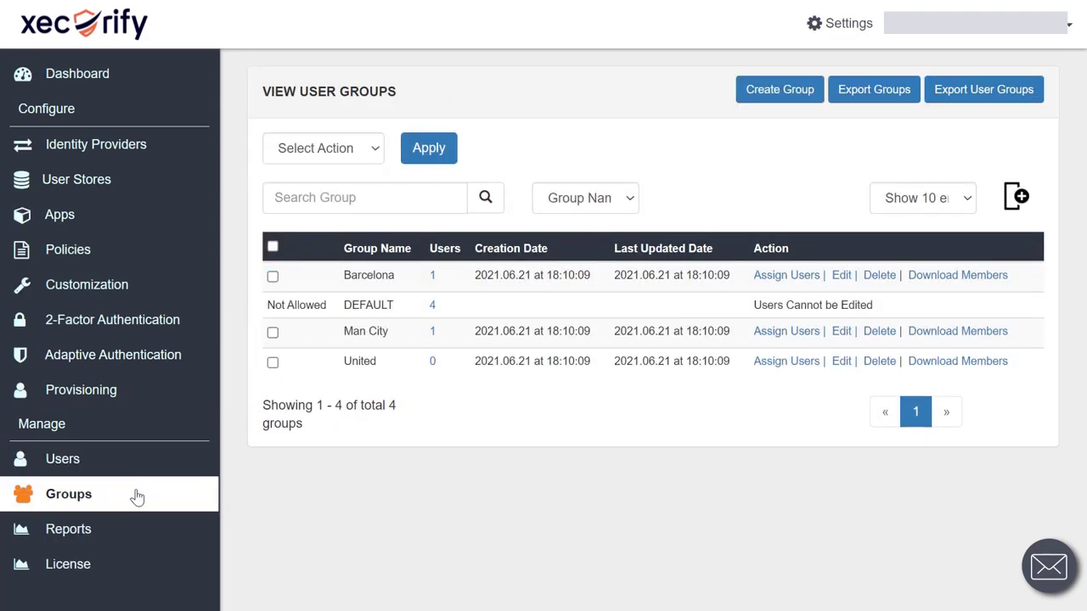
pyautogui.click(369, 155)
pyautogui.click(369, 153)
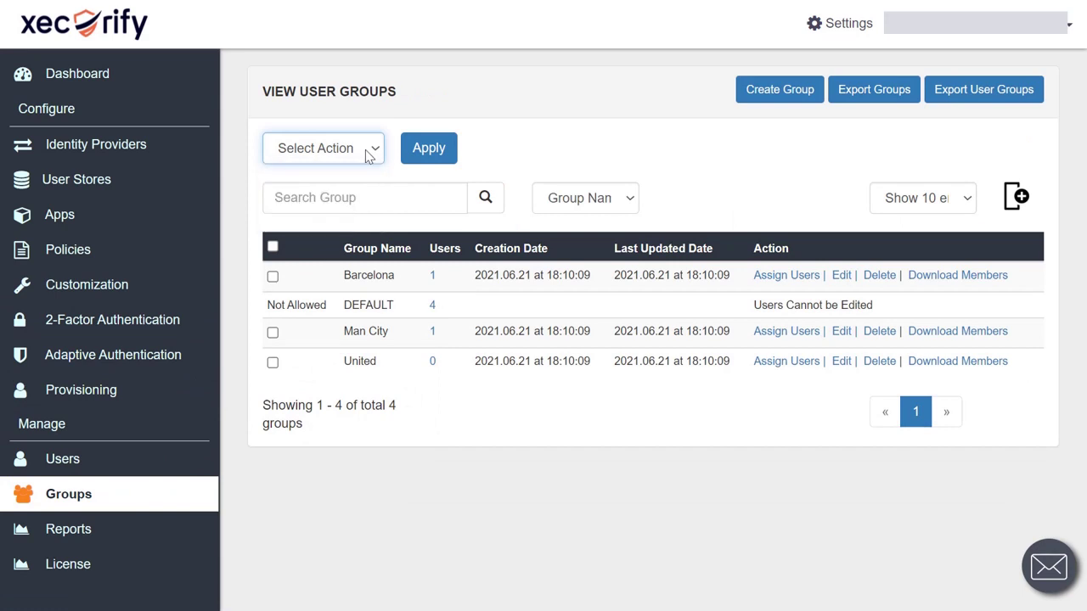
pyautogui.click(574, 201)
pyautogui.click(575, 205)
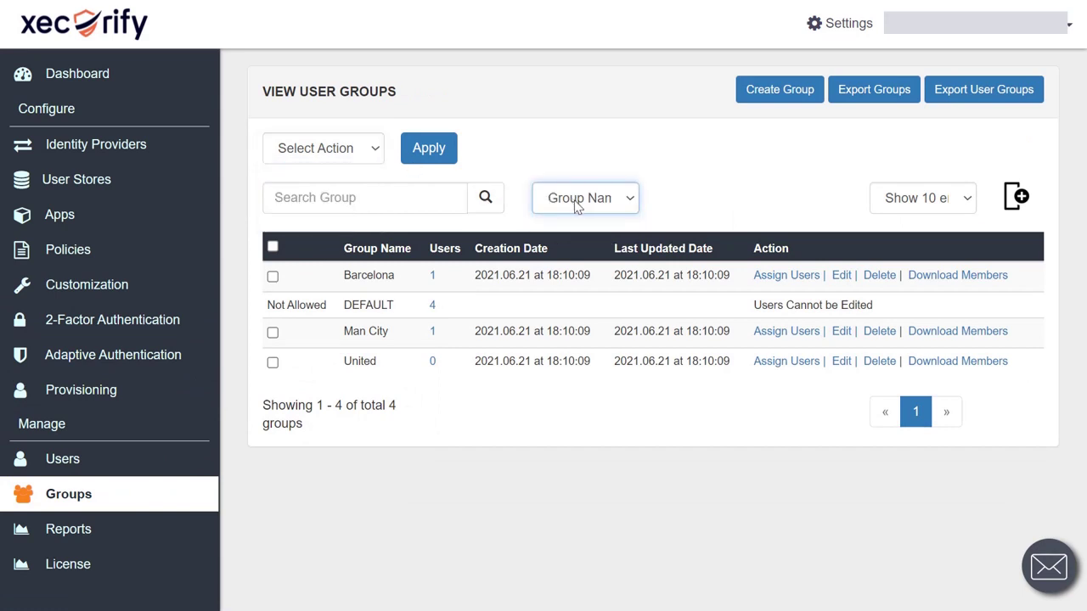